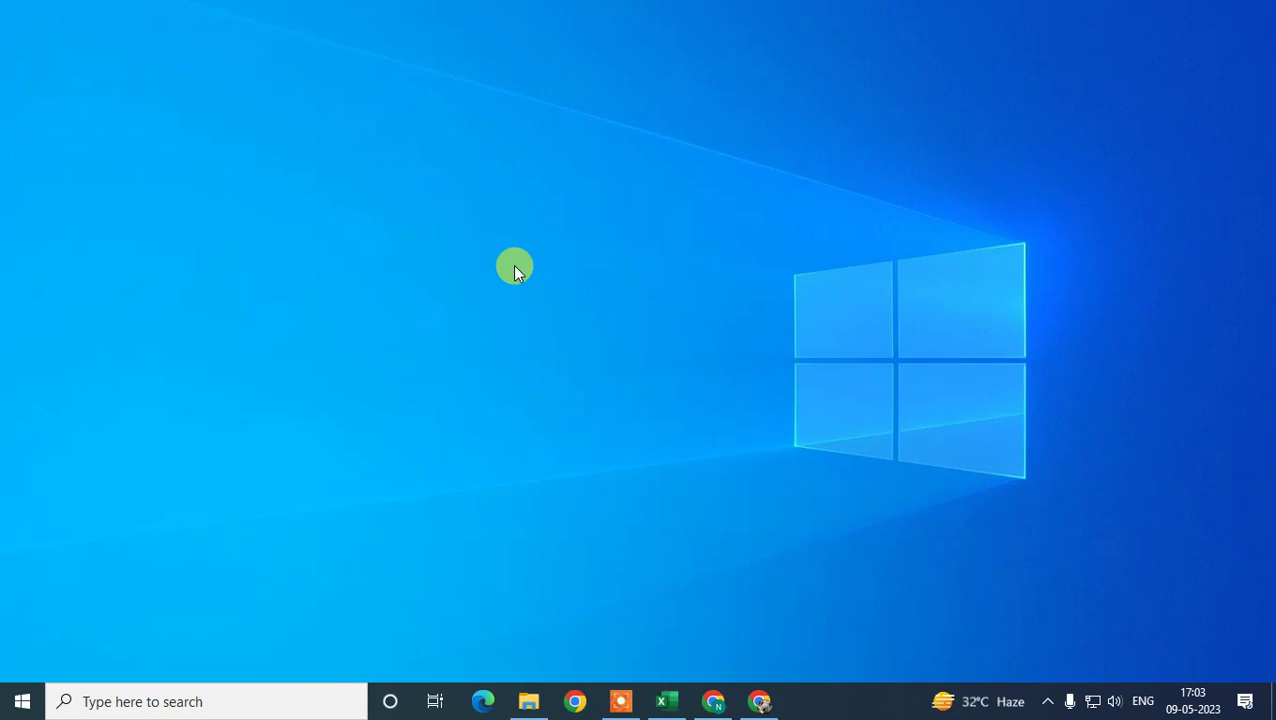
# Step: Switch to Chrome and open google.com in a new tab
pyautogui.rightClick(487, 203)
pyautogui.click(554, 254)
pyautogui.click(758, 703)
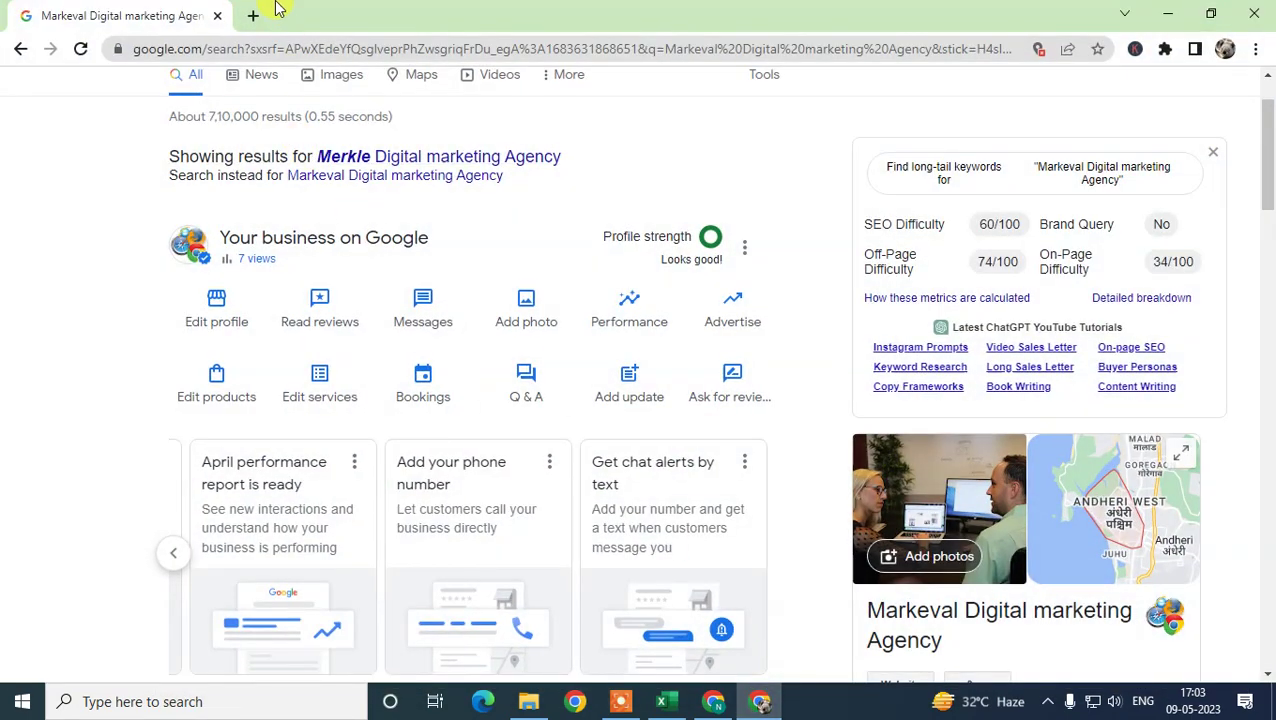
pyautogui.click(252, 14)
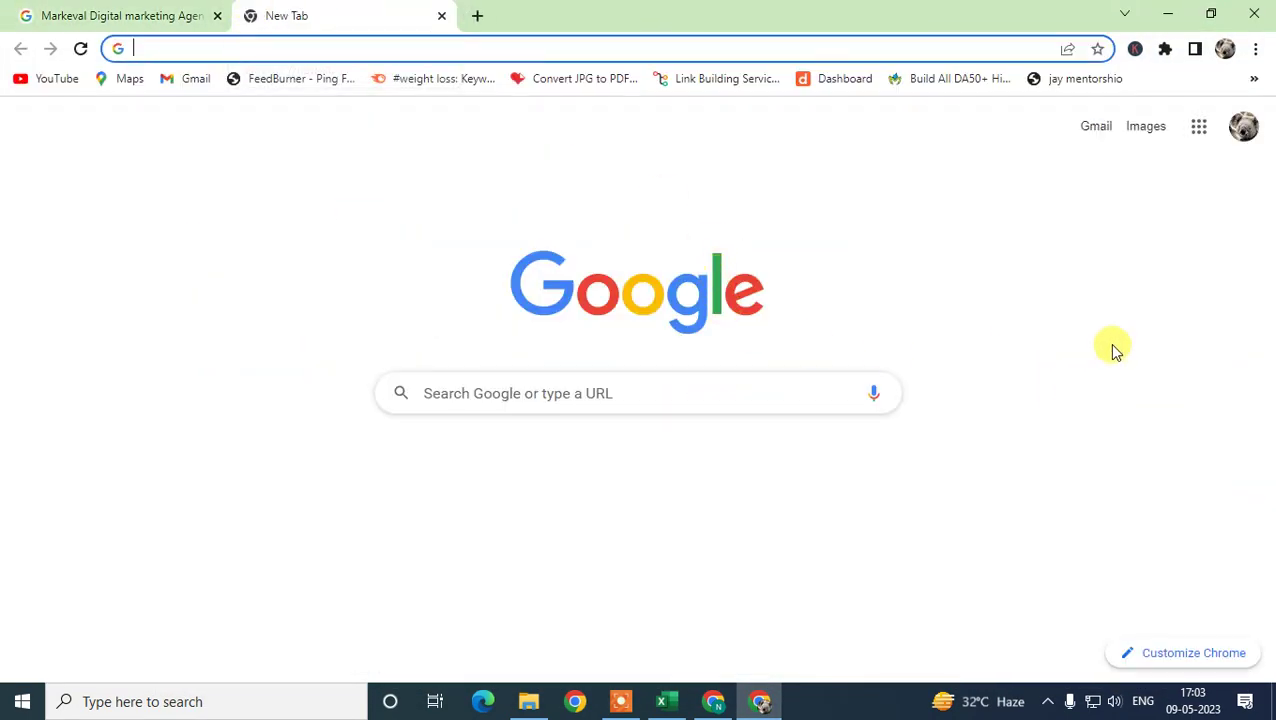
pyautogui.write('google.com')
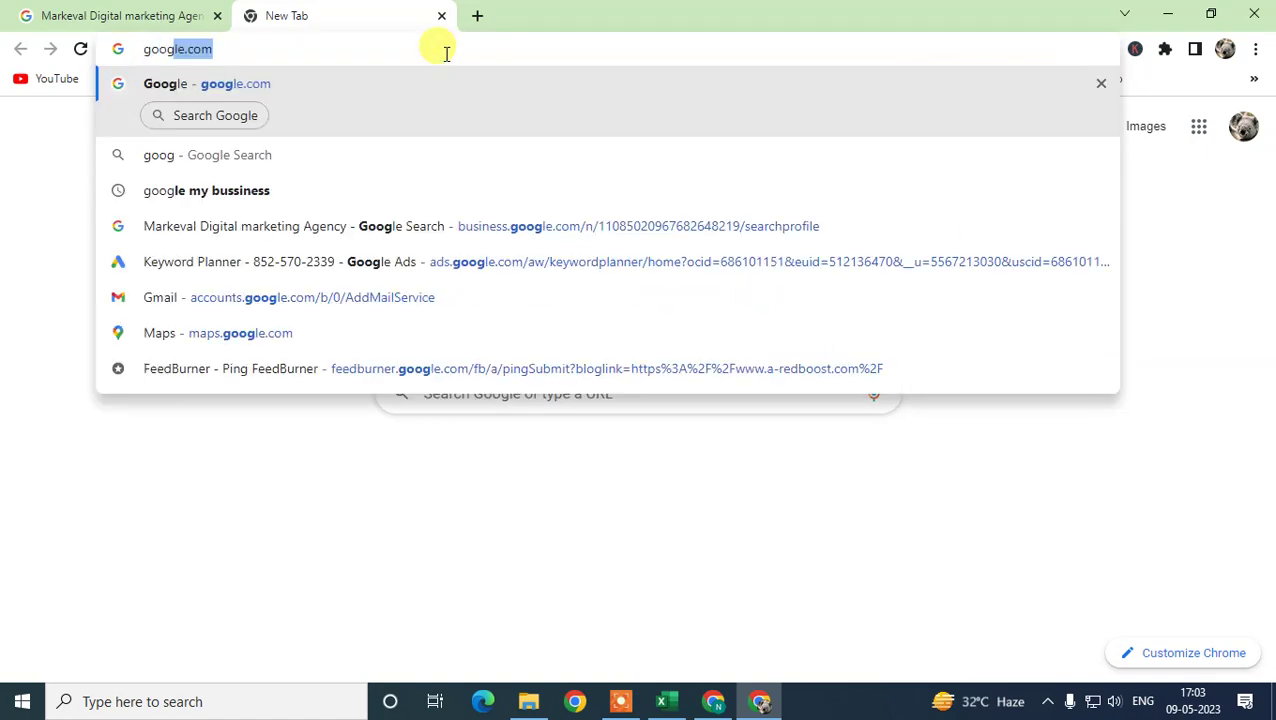
pyautogui.press('Return')
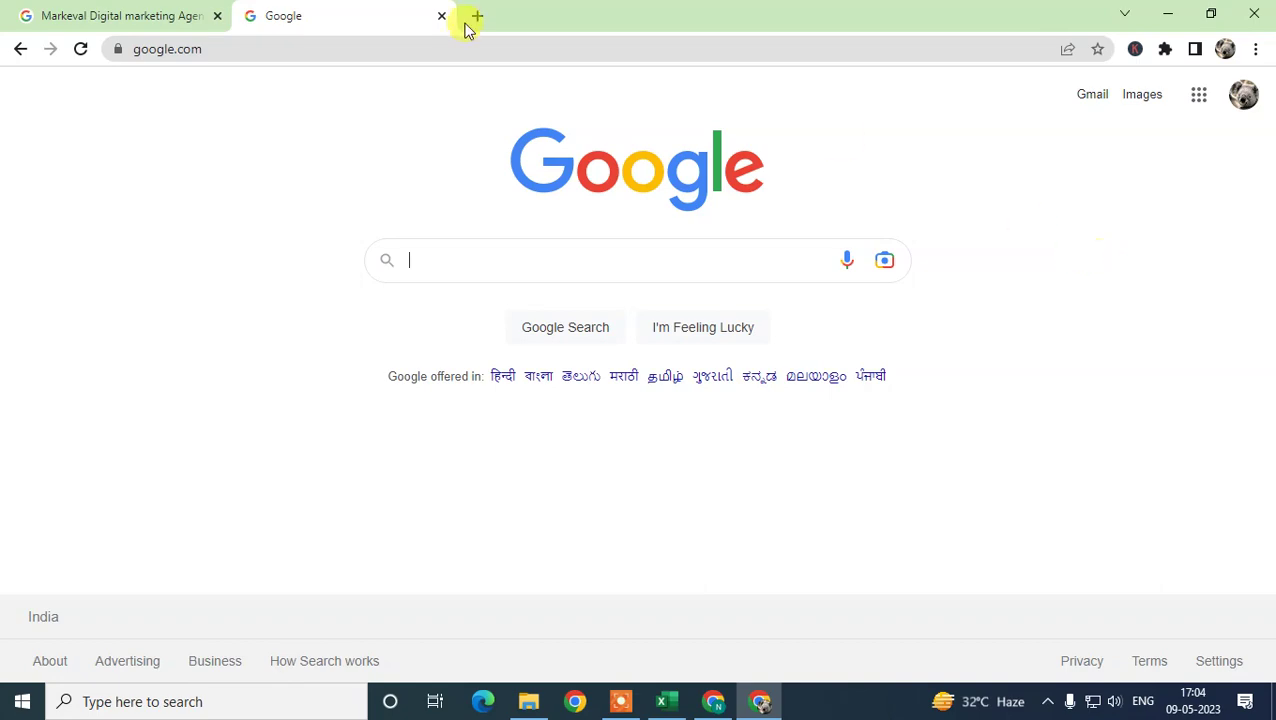
# Step: Search Google for "my business" and open the managed profile of Markeval Digital marketing Agency
pyautogui.click(450, 260)
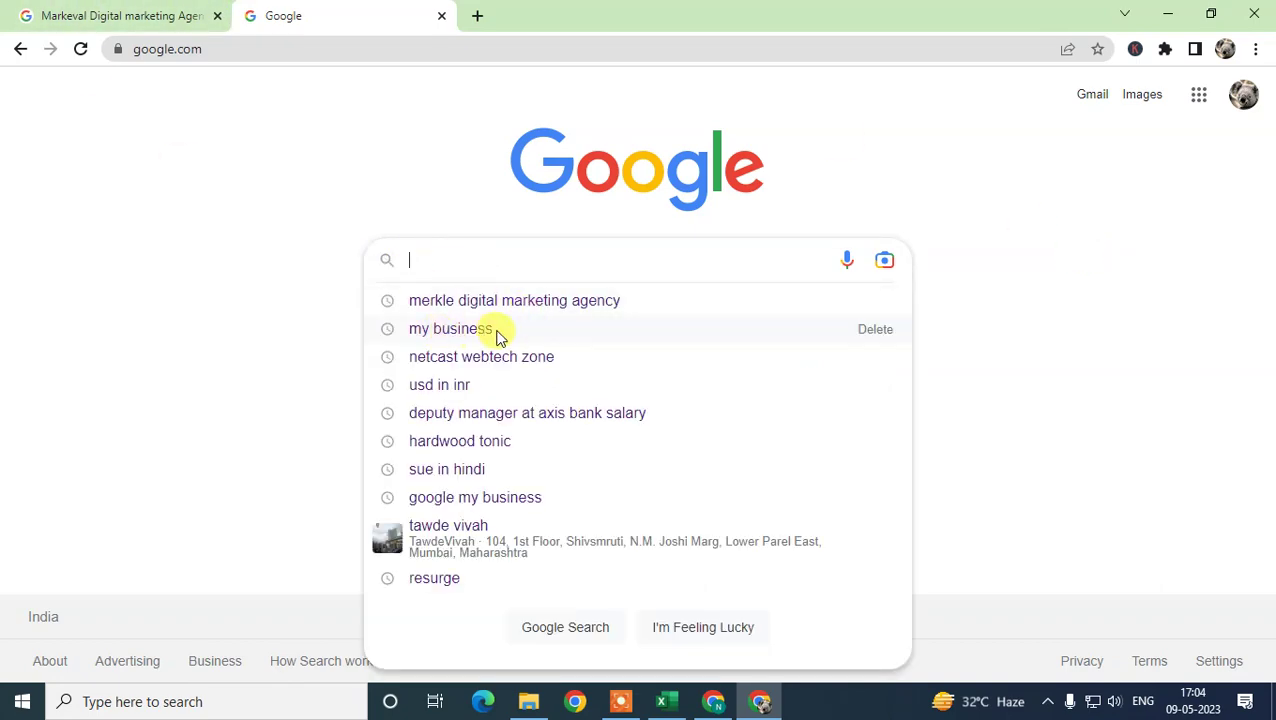
pyautogui.click(497, 336)
pyautogui.scroll(-3, 597, 325)
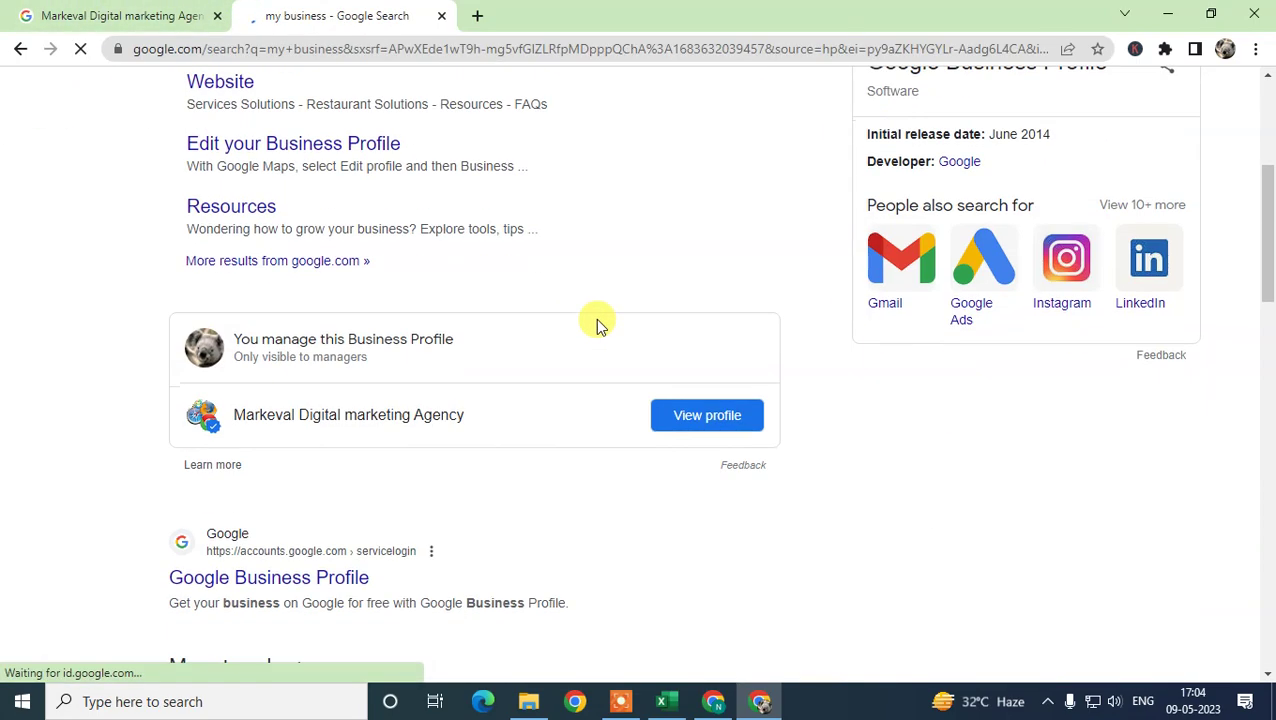
pyautogui.scroll(-1, 597, 325)
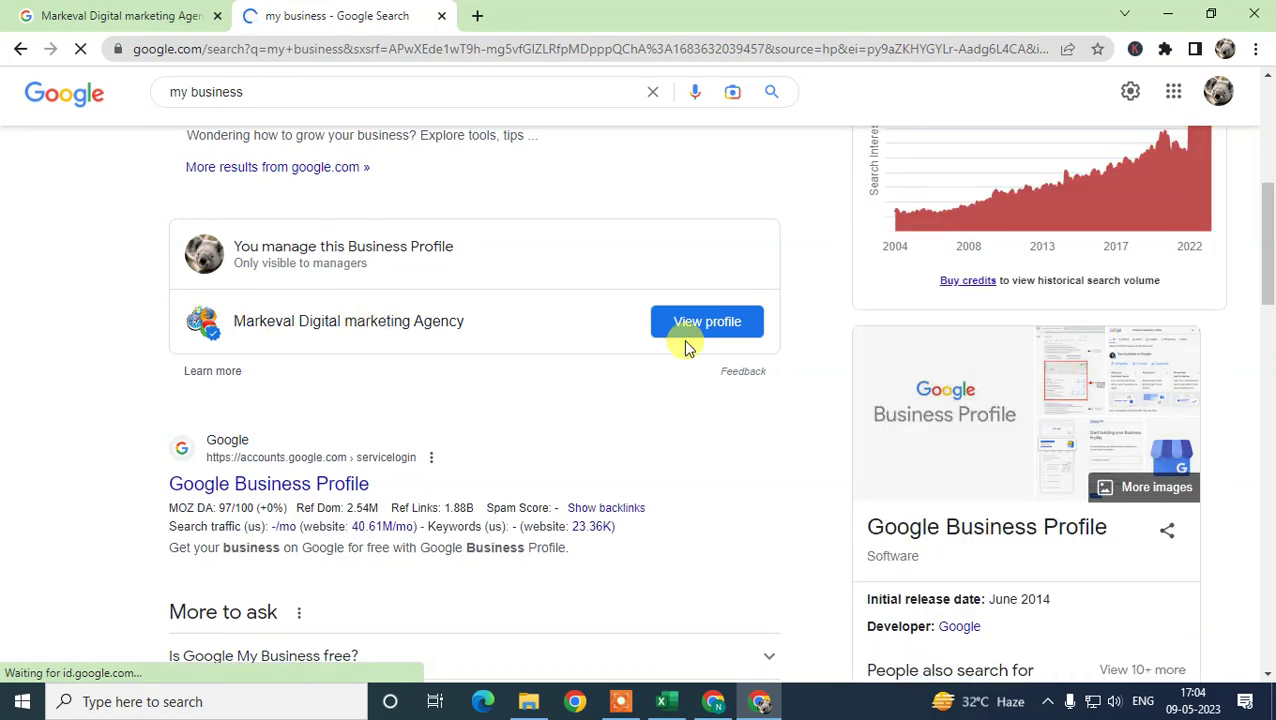
pyautogui.click(686, 346)
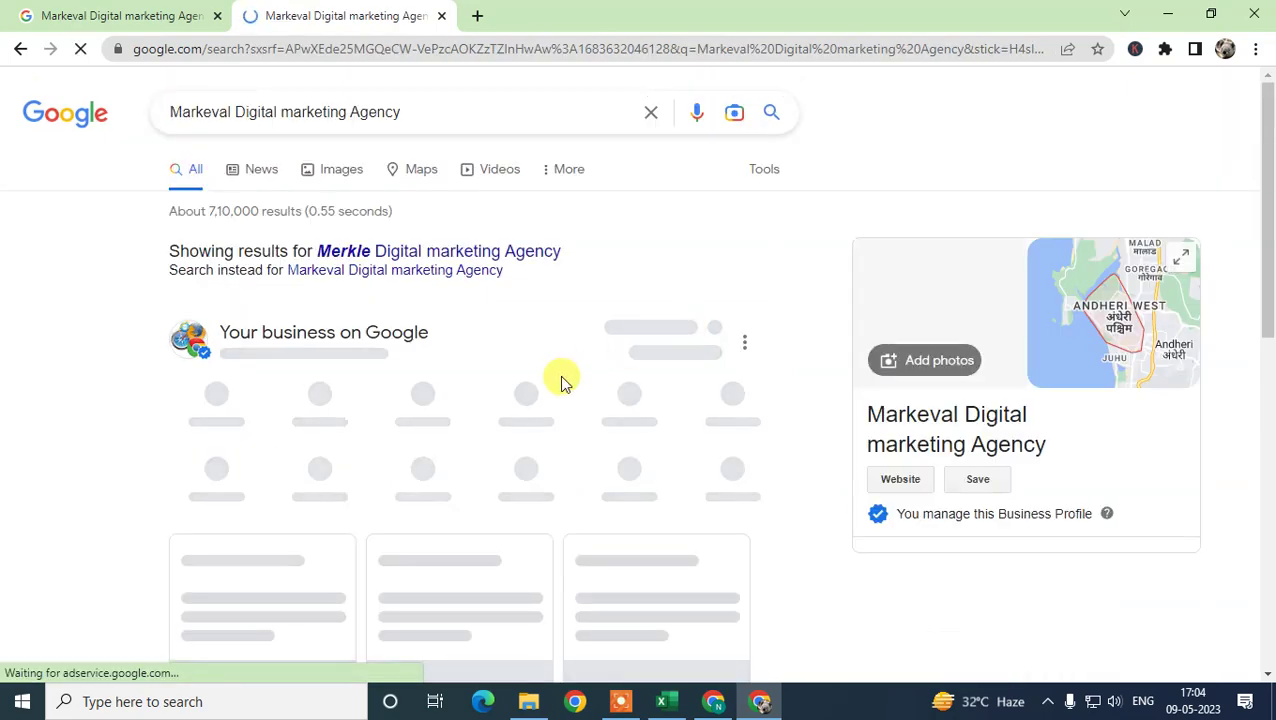
pyautogui.scroll(-3, 513, 370)
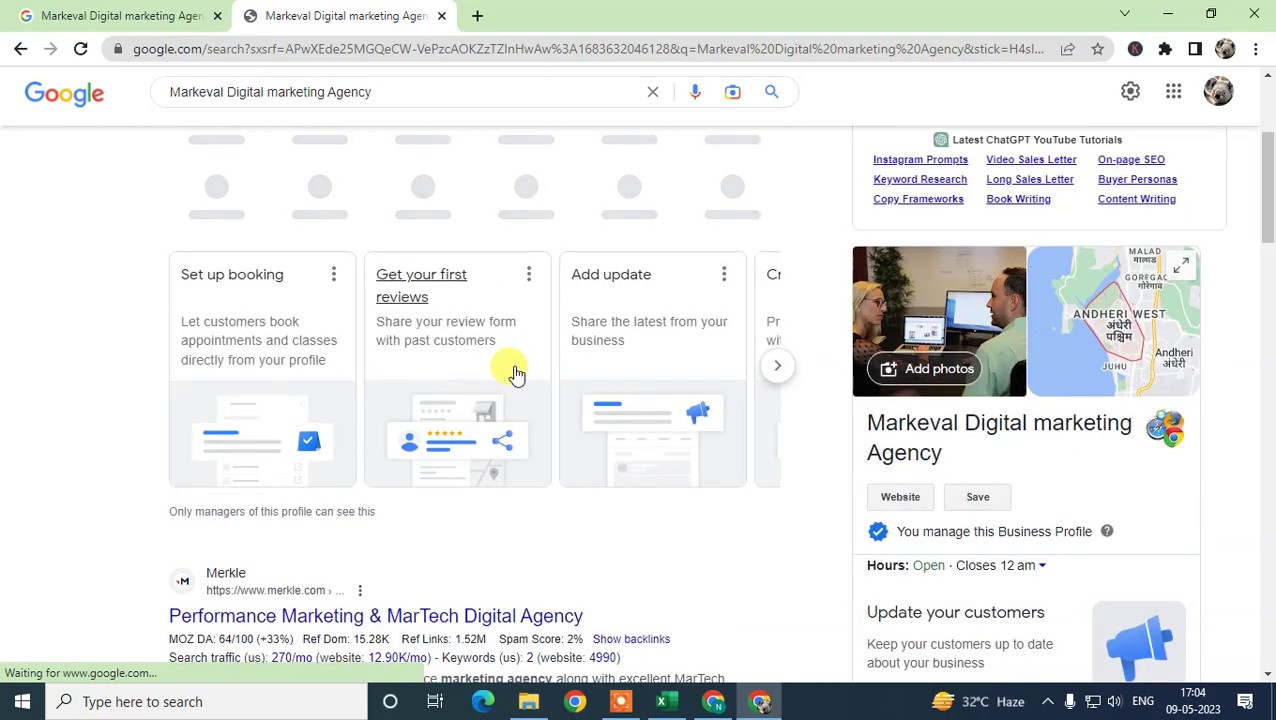
pyautogui.scroll(2, 512, 371)
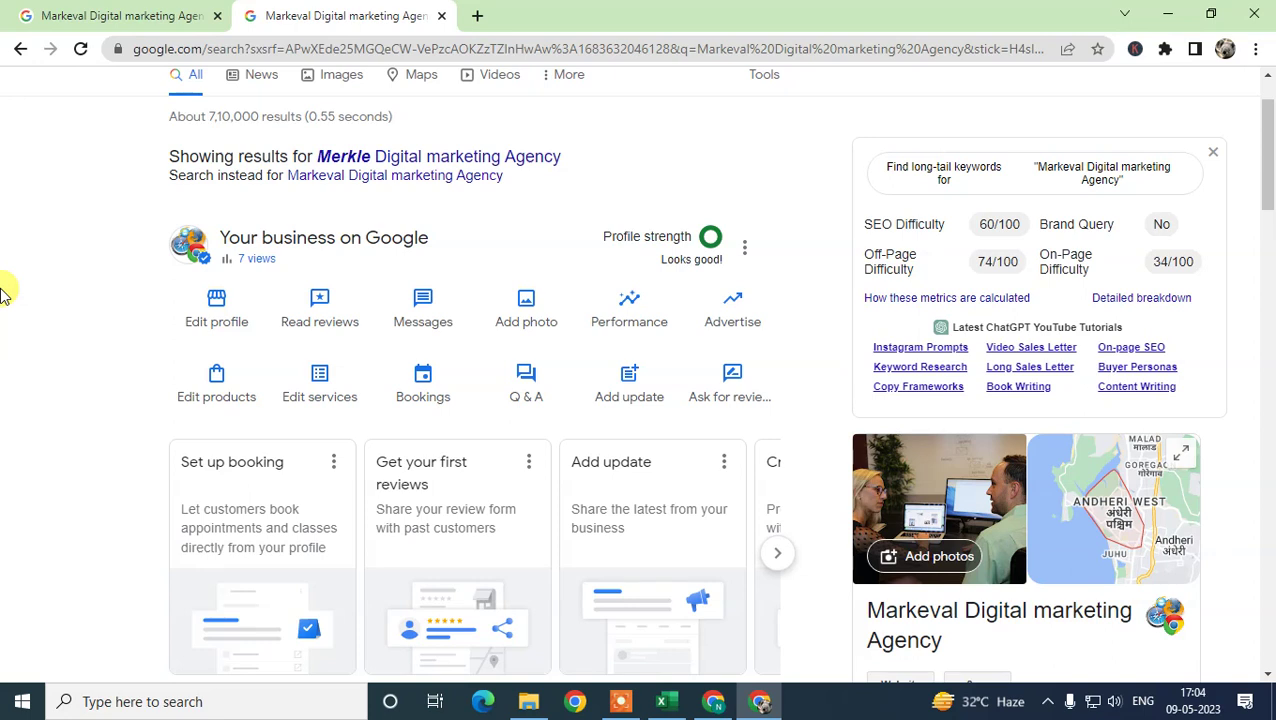
pyautogui.scroll(1, 601, 205)
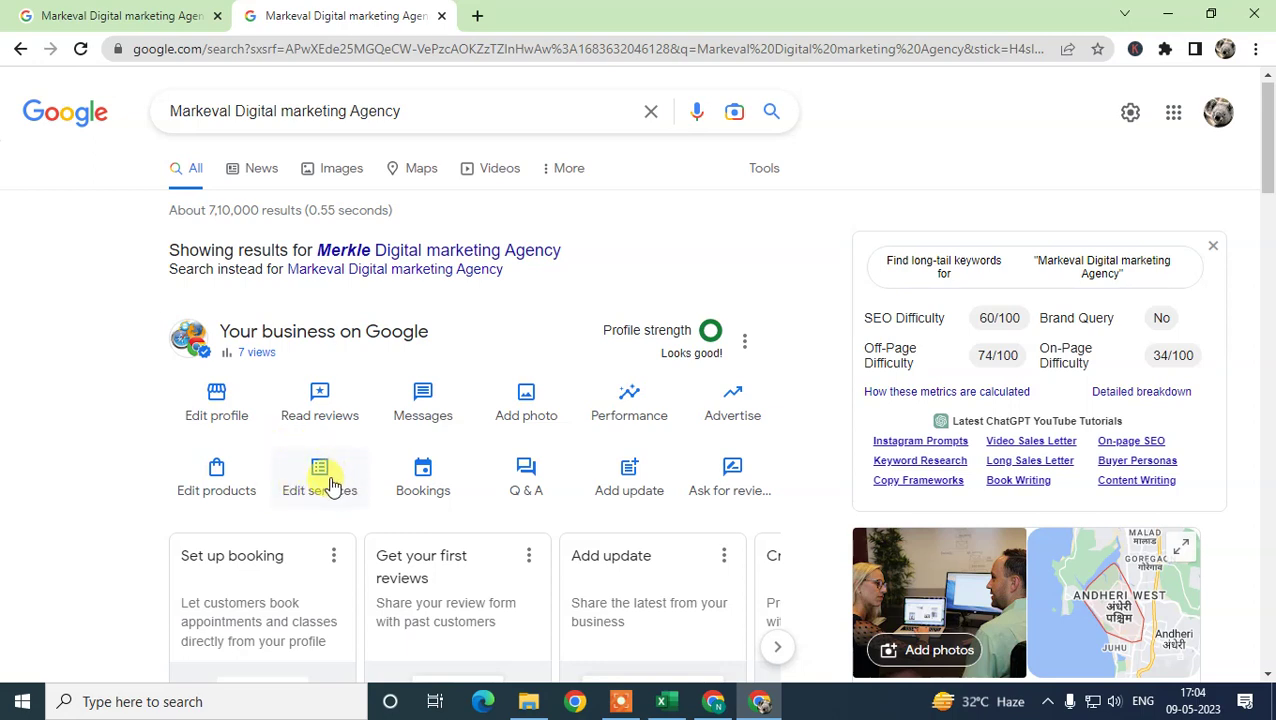
# Step: Open the business profile's services and review the primary and additional categories with the services listed under each
pyautogui.click(315, 498)
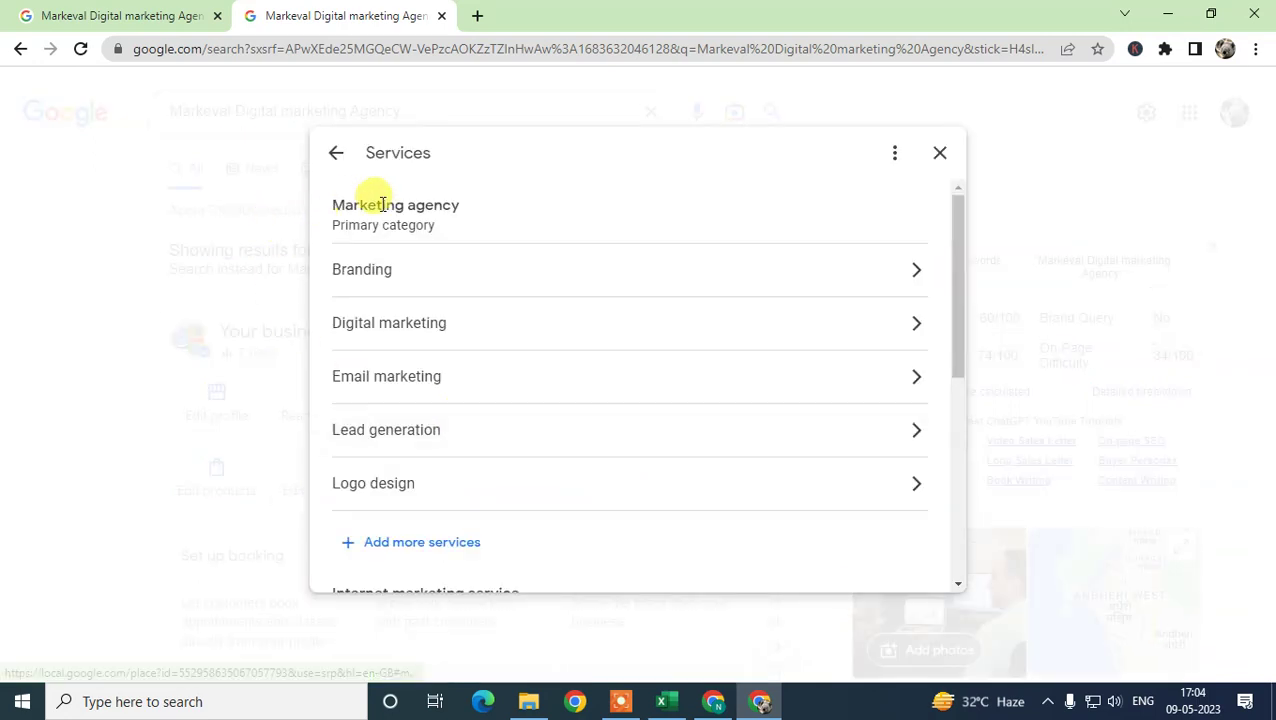
pyautogui.moveTo(333, 228); pyautogui.dragTo(476, 228)
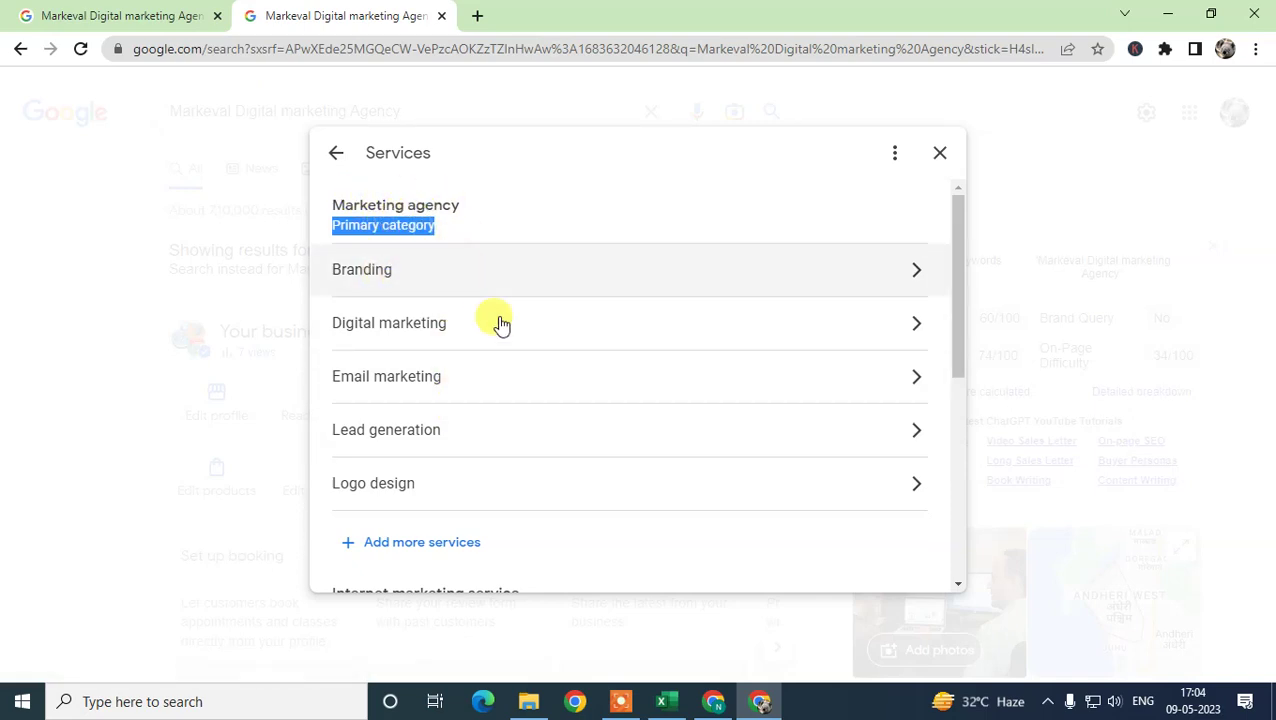
pyautogui.scroll(-1, 456, 427)
pyautogui.scroll(1, 472, 362)
pyautogui.scroll(1, 472, 362)
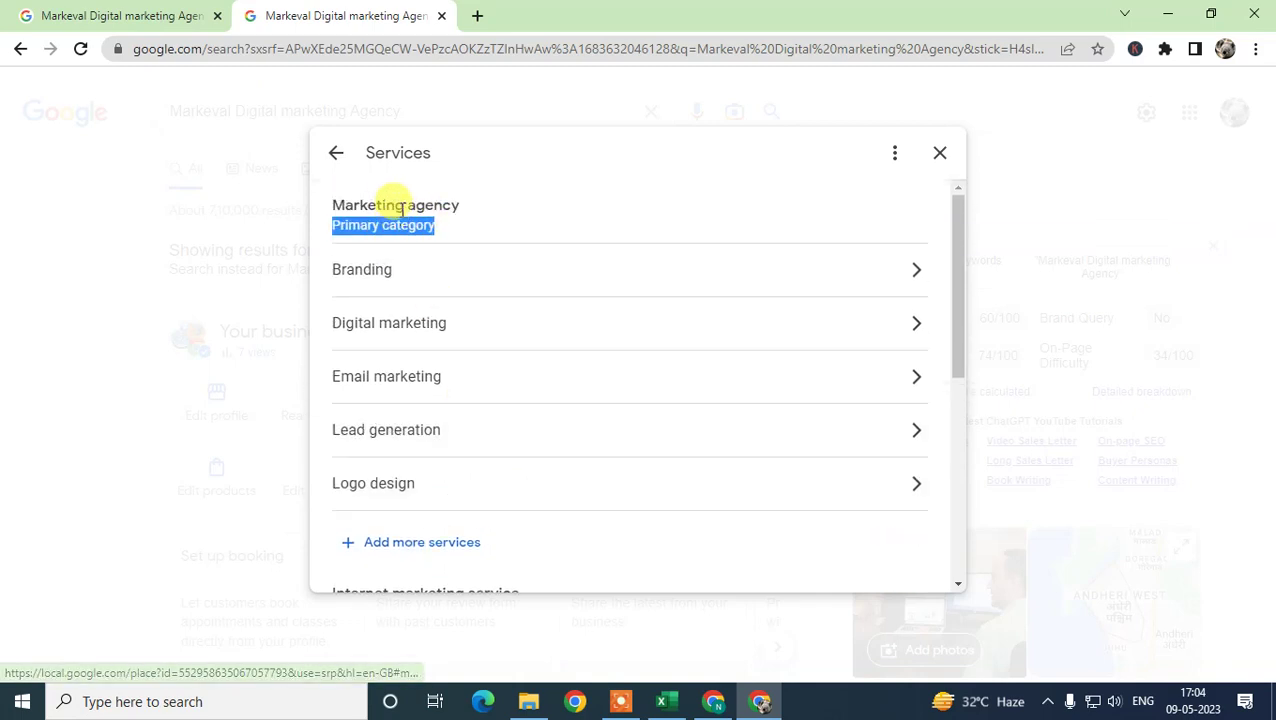
pyautogui.scroll(-3, 450, 435)
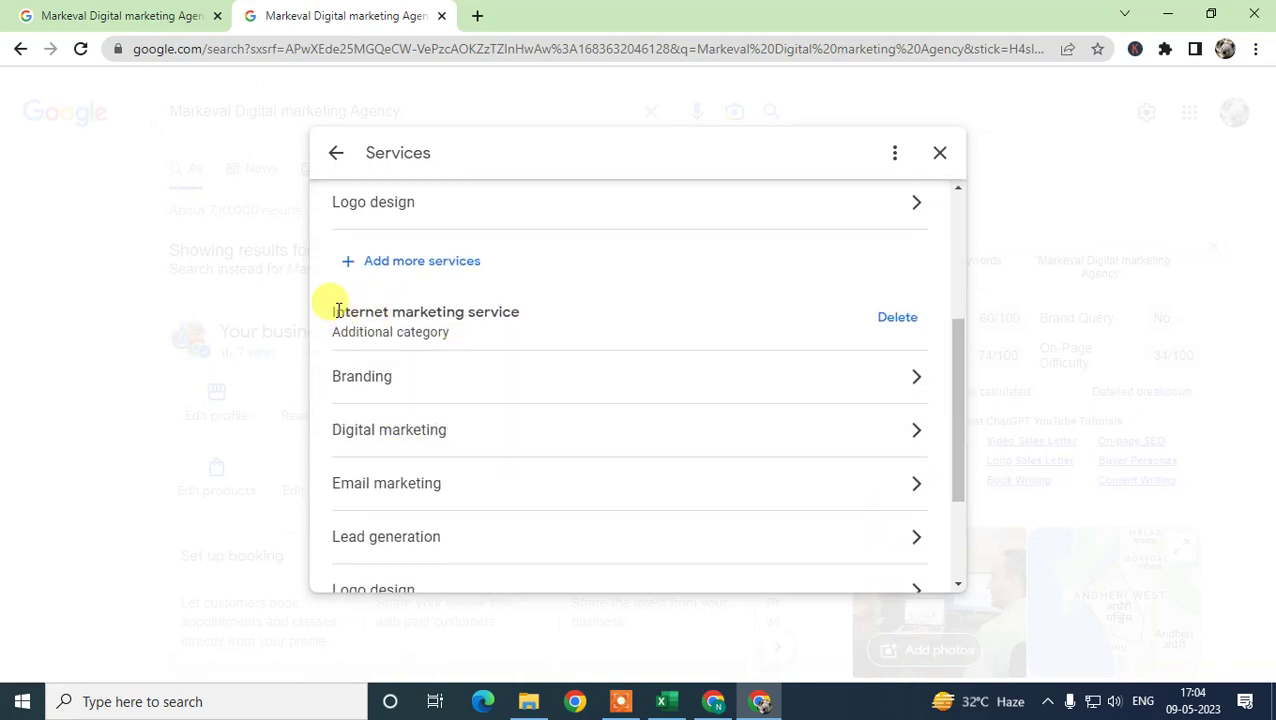
pyautogui.moveTo(326, 308); pyautogui.dragTo(468, 340)
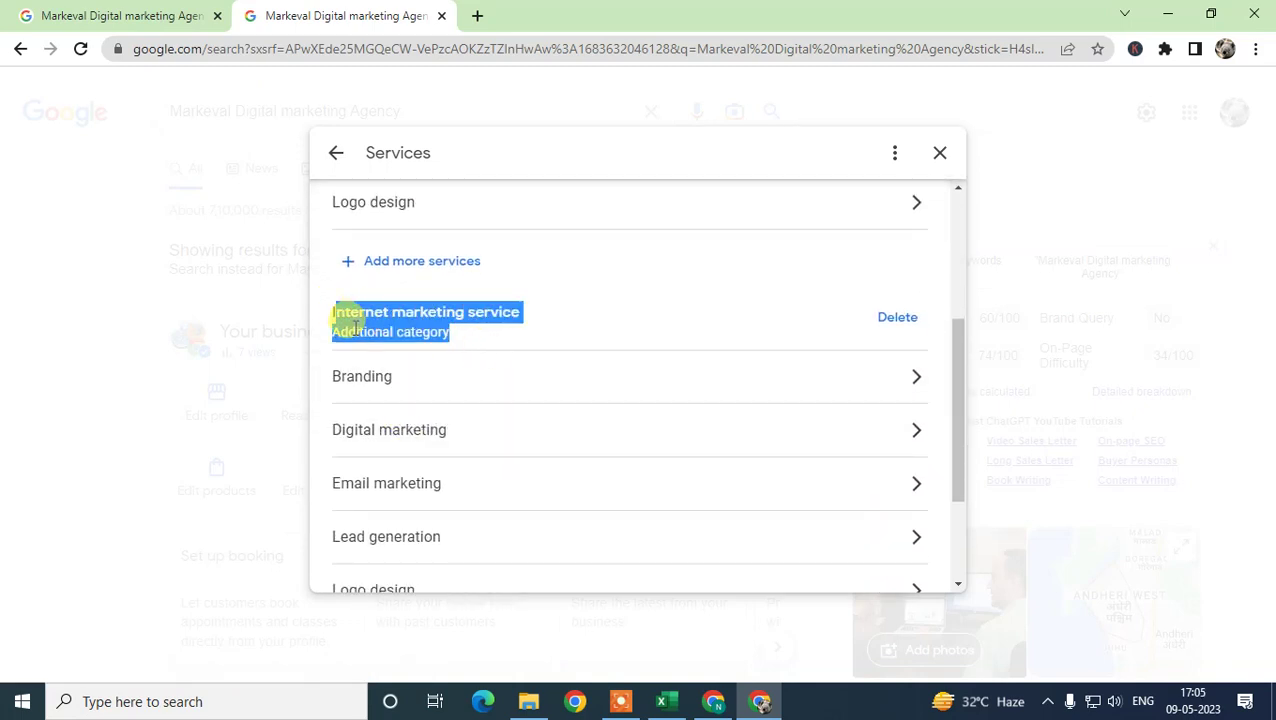
pyautogui.moveTo(334, 333); pyautogui.dragTo(476, 345)
pyautogui.scroll(-1, 485, 350)
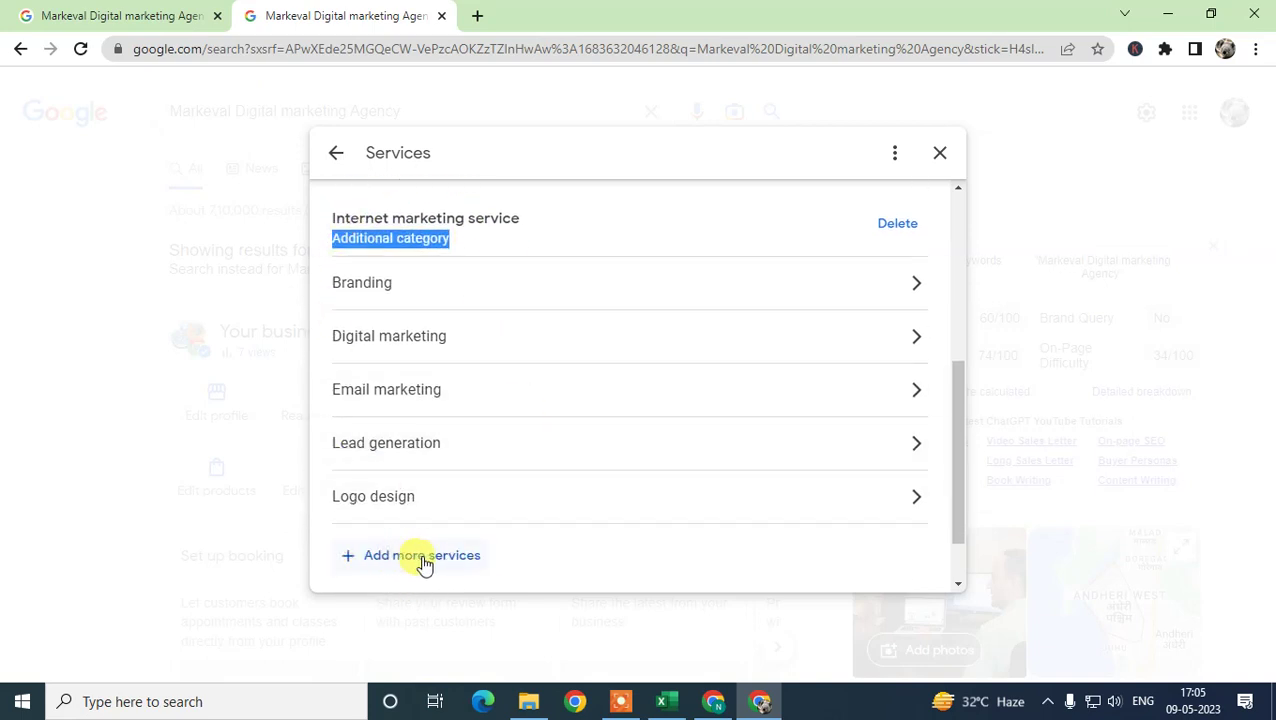
pyautogui.scroll(-1, 627, 473)
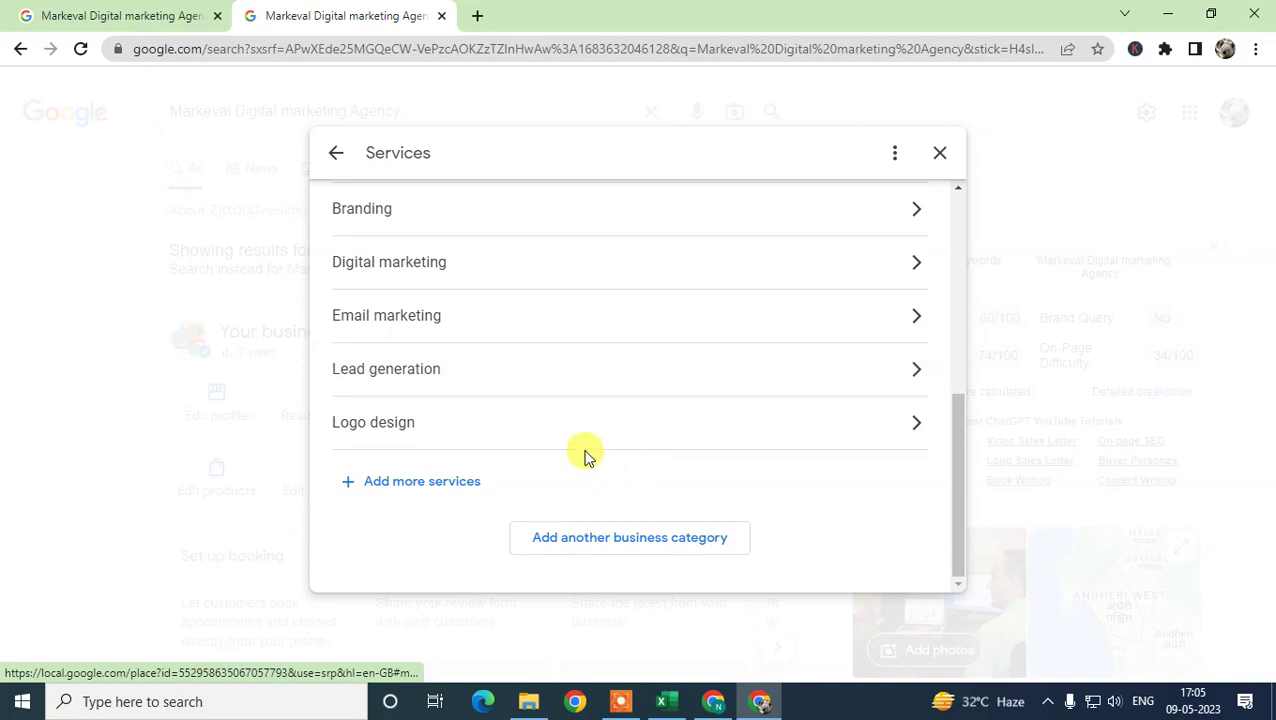
pyautogui.scroll(3, 585, 456)
pyautogui.scroll(2, 585, 456)
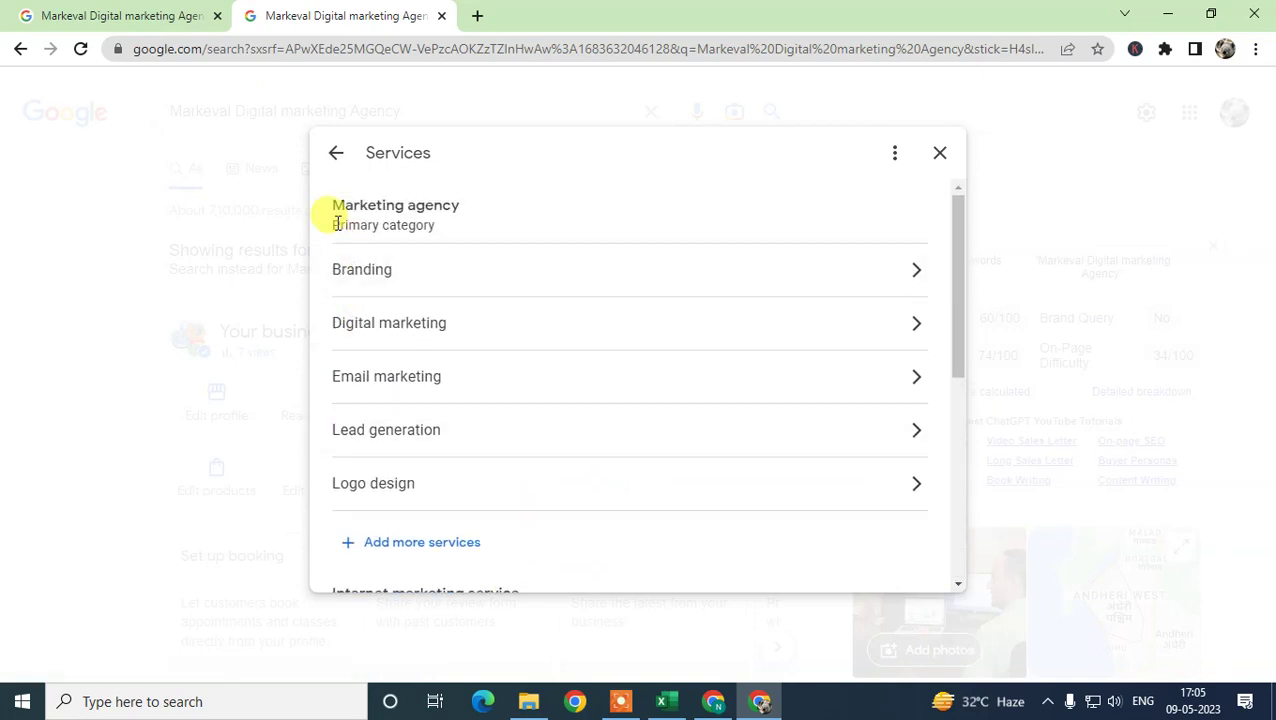
pyautogui.moveTo(330, 223); pyautogui.dragTo(437, 222)
# Step: Start adding another business category, enter "marketing" and choose Marketing consultant
pyautogui.scroll(-1, 600, 440)
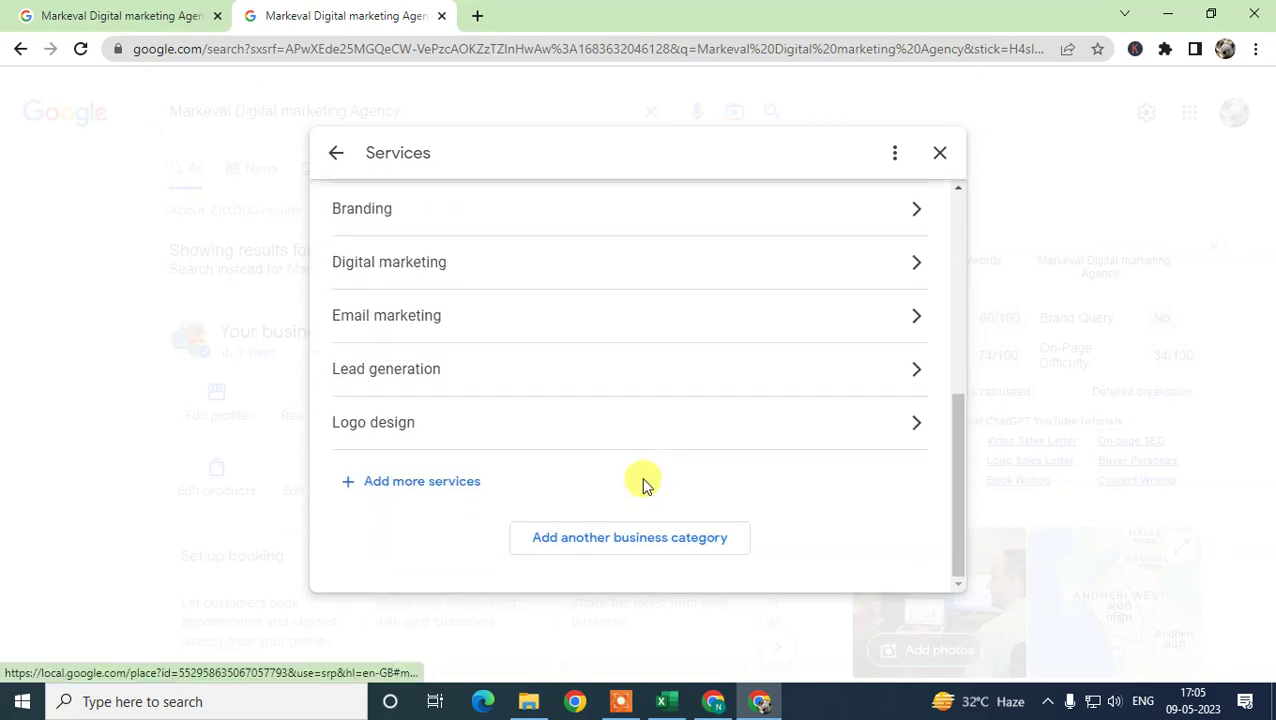
pyautogui.click(590, 542)
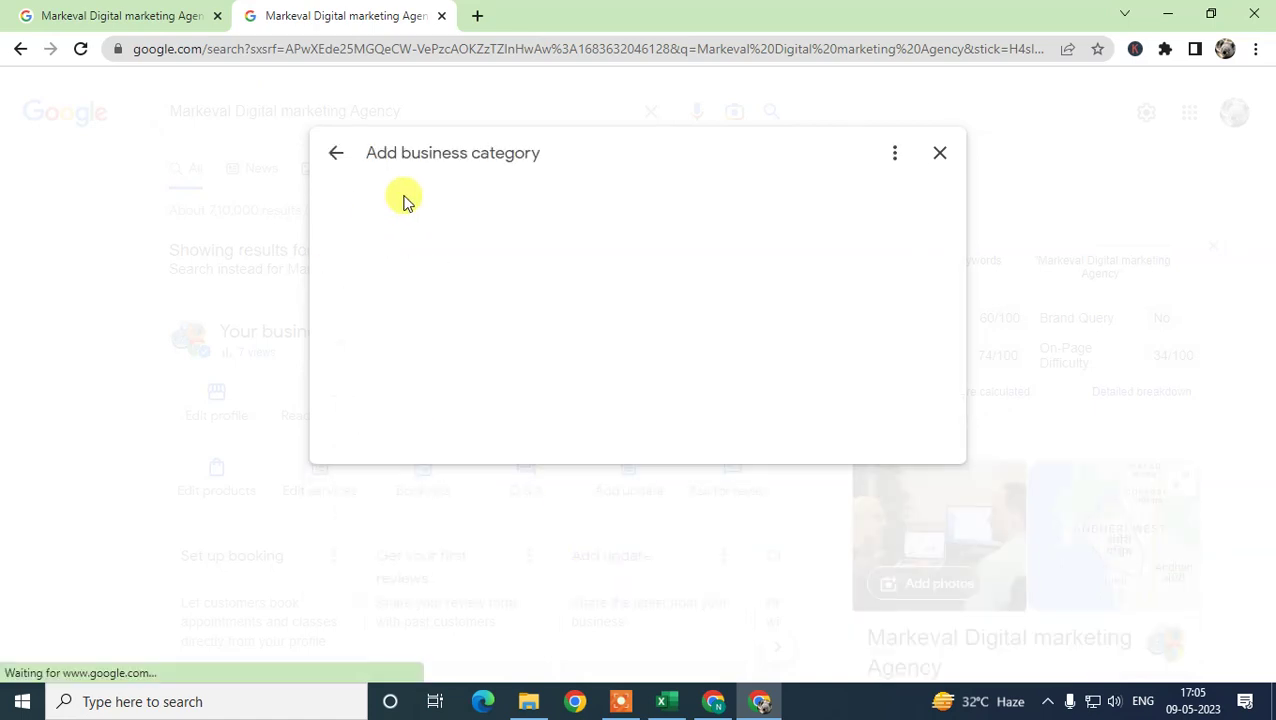
pyautogui.click(427, 252)
pyautogui.click(481, 308)
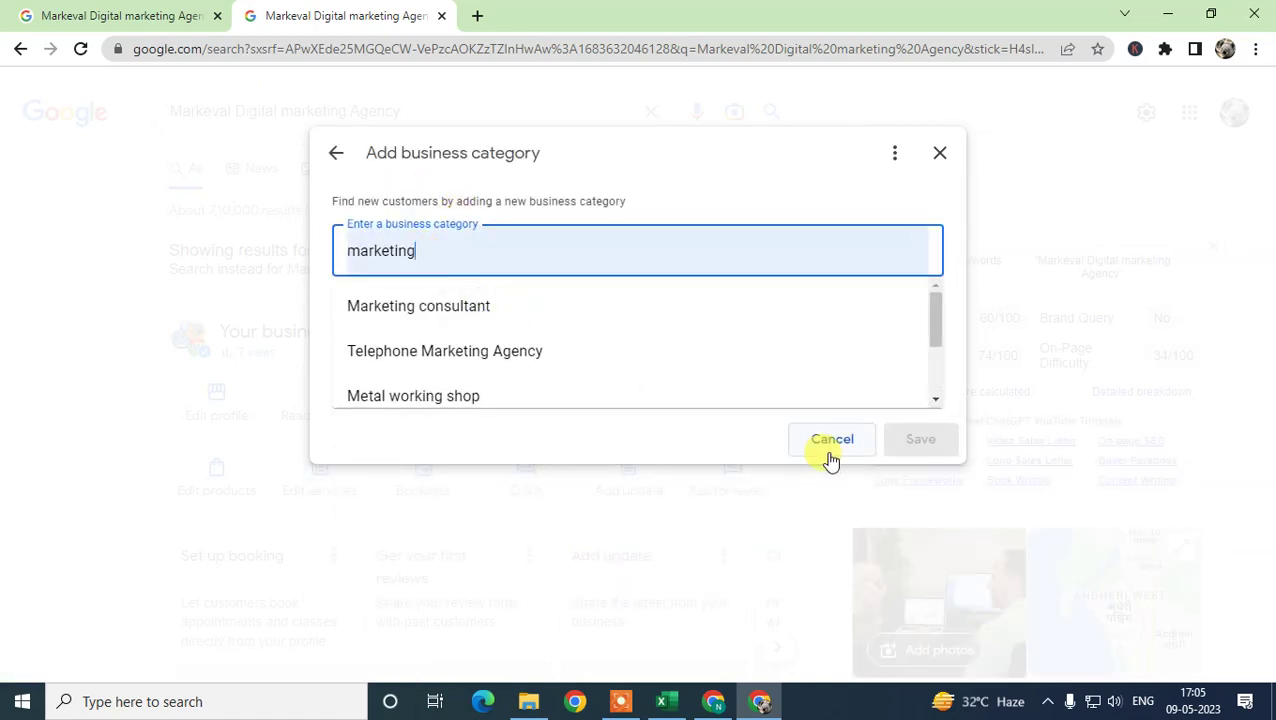
pyautogui.scroll(-2, 461, 322)
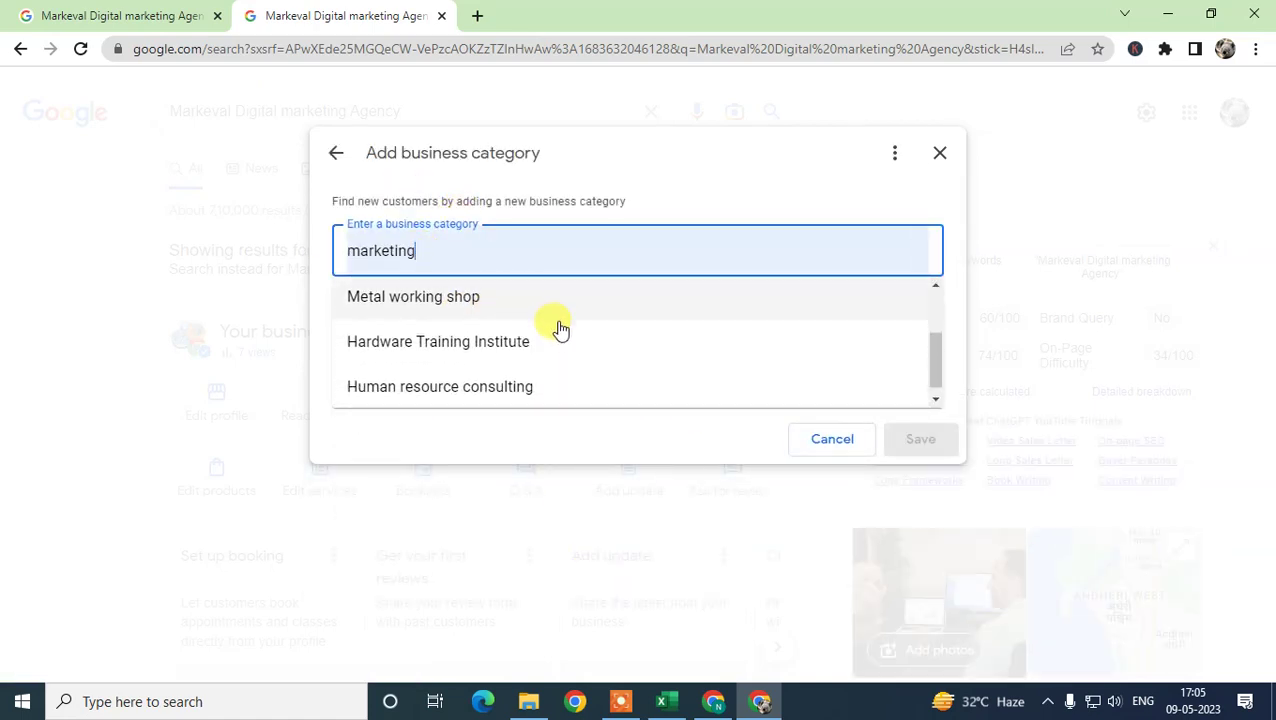
pyautogui.scroll(2, 560, 330)
pyautogui.click(443, 308)
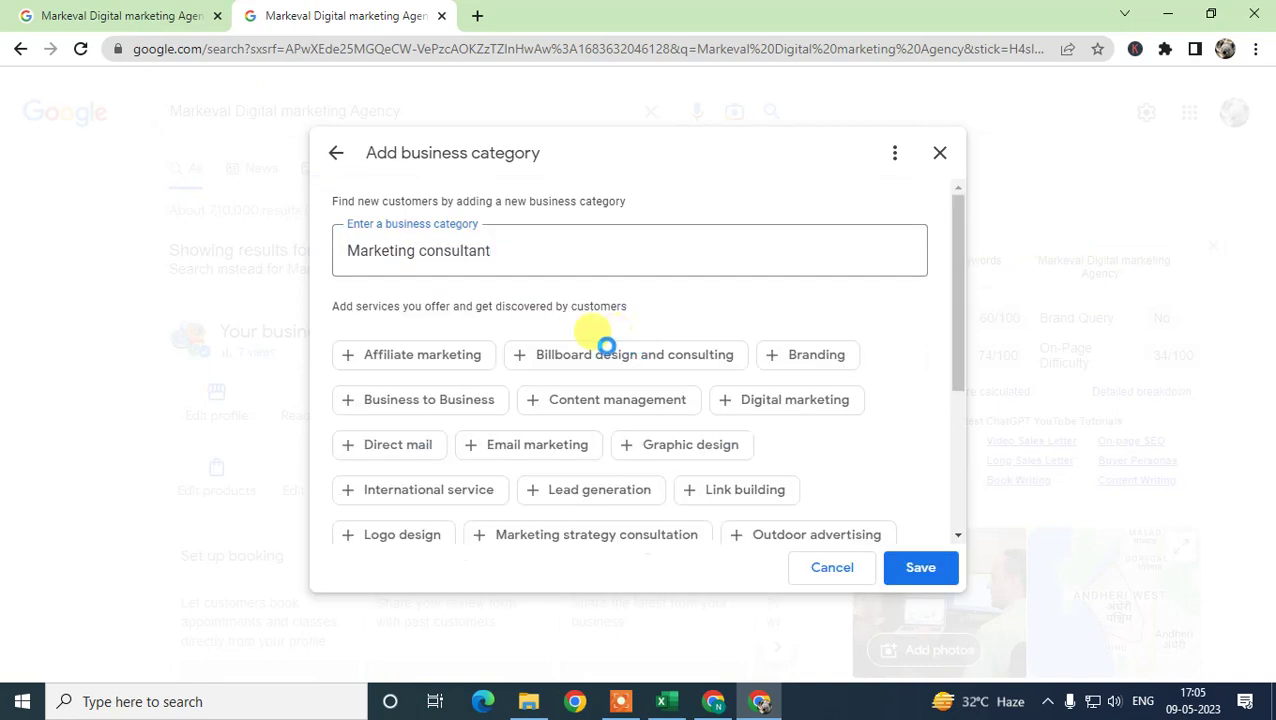
# Step: Select Content management, Digital marketing, Marketing strategy consultation, Logo design, Lead generation and Link building as services for the Marketing consultant category
pyautogui.scroll(-1, 605, 415)
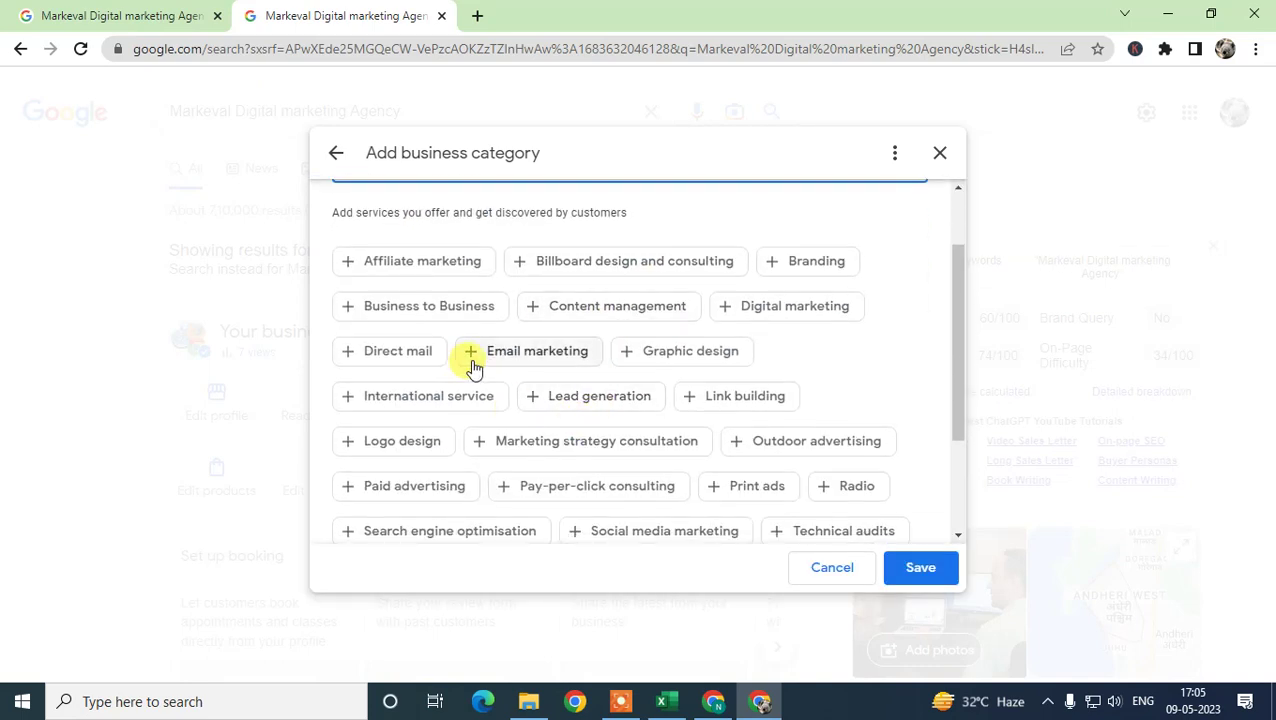
pyautogui.click(618, 308)
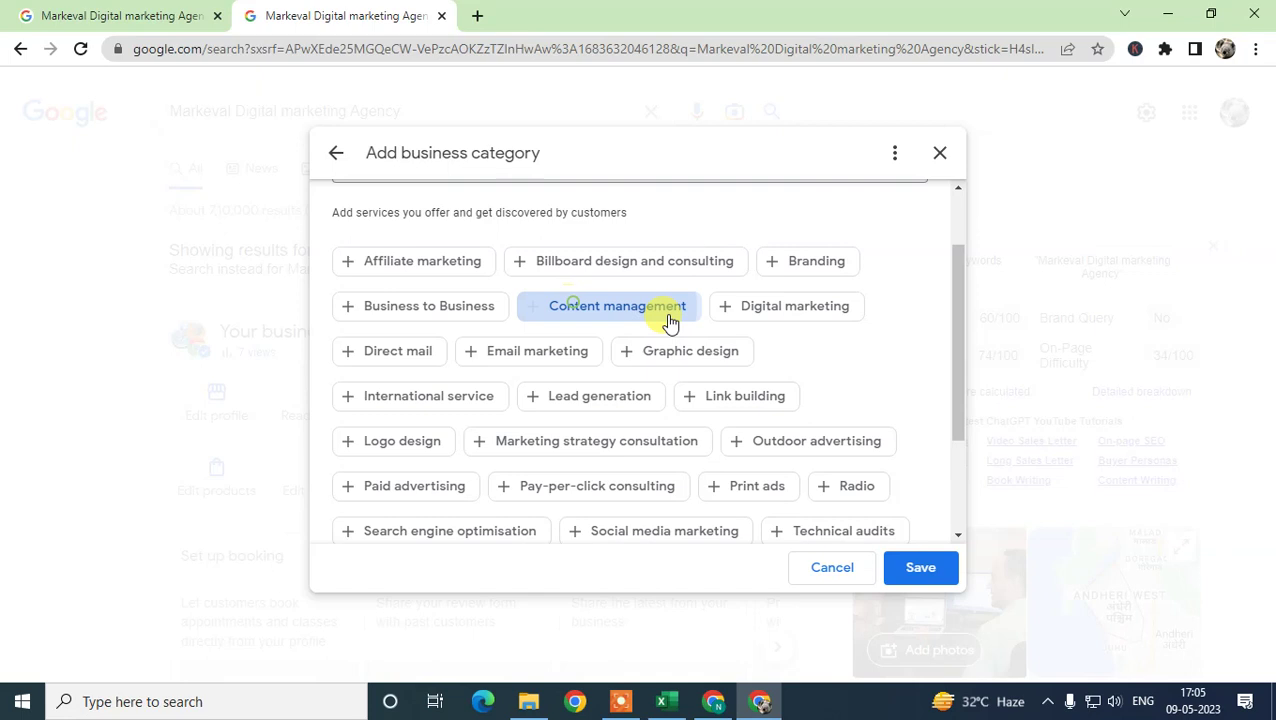
pyautogui.click(735, 307)
pyautogui.click(484, 444)
pyautogui.click(373, 445)
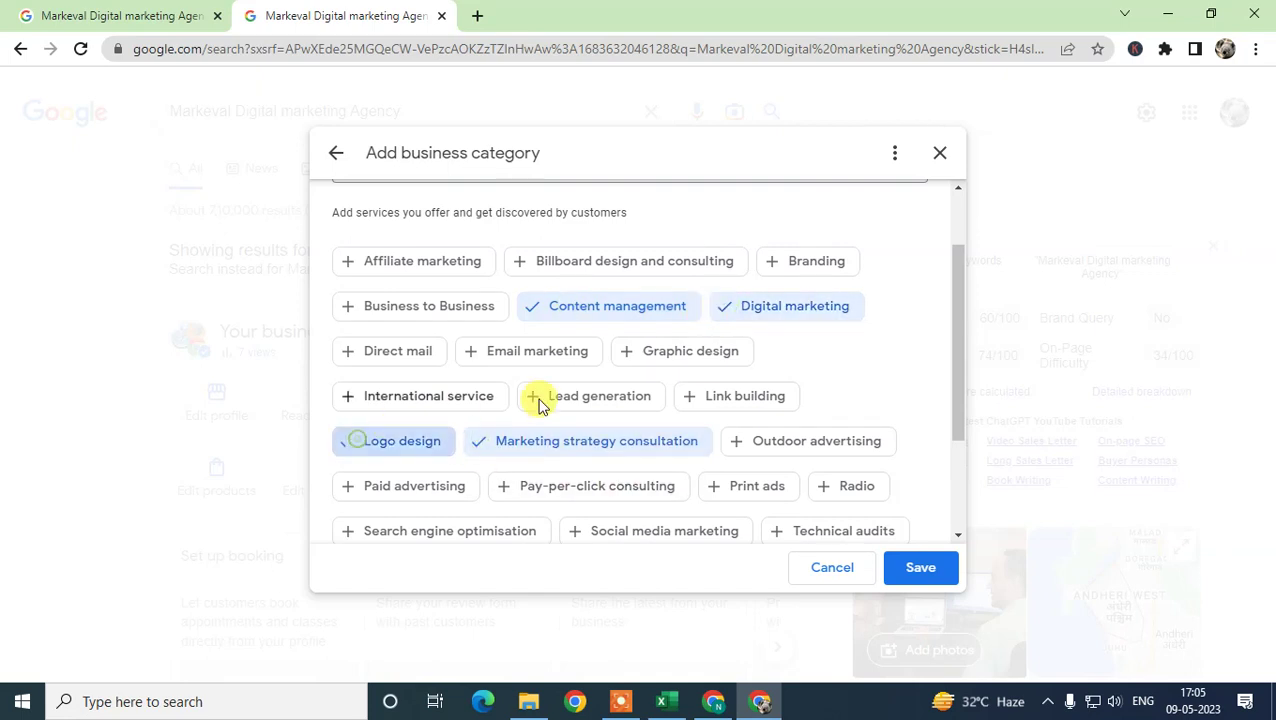
pyautogui.click(597, 398)
pyautogui.click(684, 399)
pyautogui.scroll(-2, 684, 450)
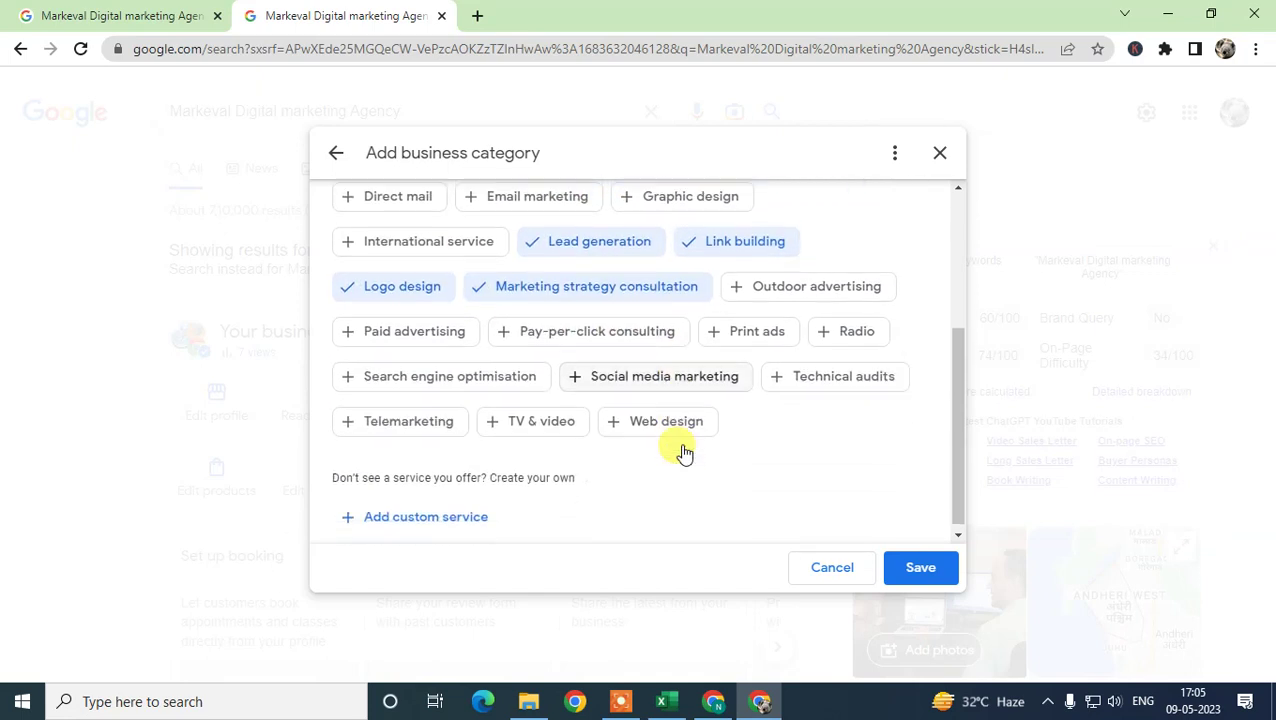
# Step: Try a custom service named "asdfs" and discard it together with the unsaved business category
pyautogui.click(425, 515)
pyautogui.write('asdfs')
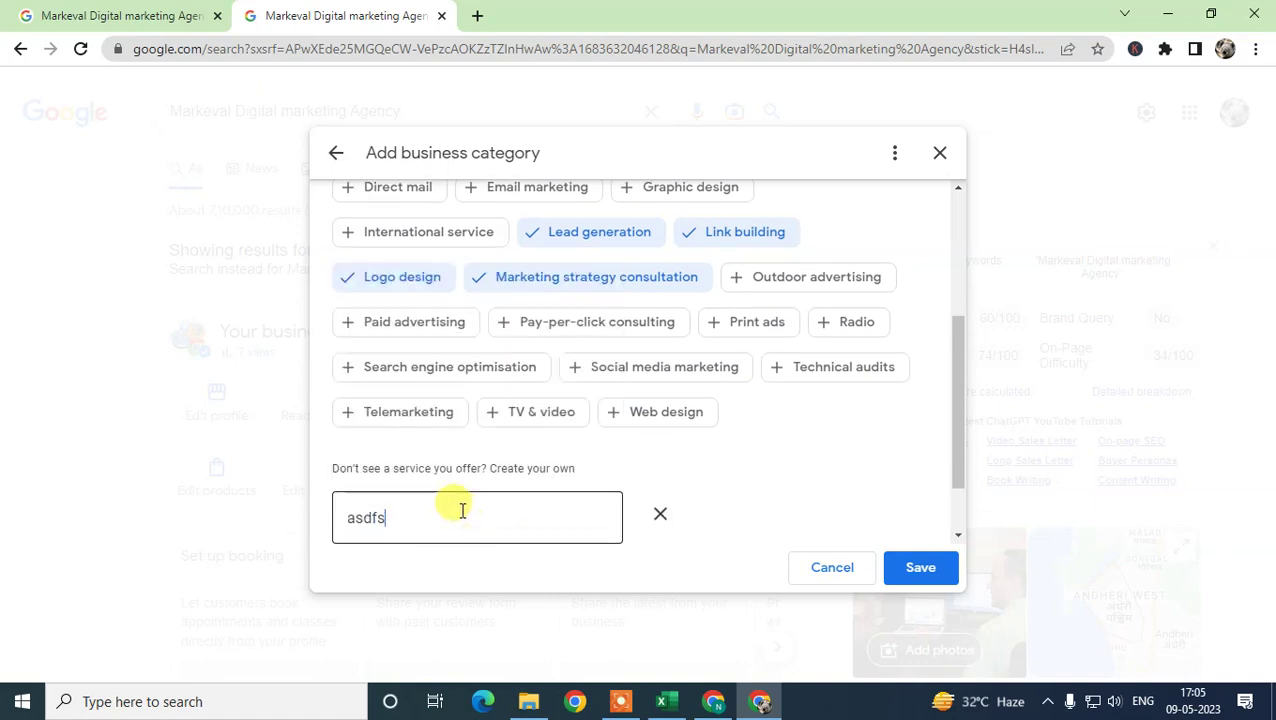
pyautogui.moveTo(462, 511); pyautogui.dragTo(171, 513)
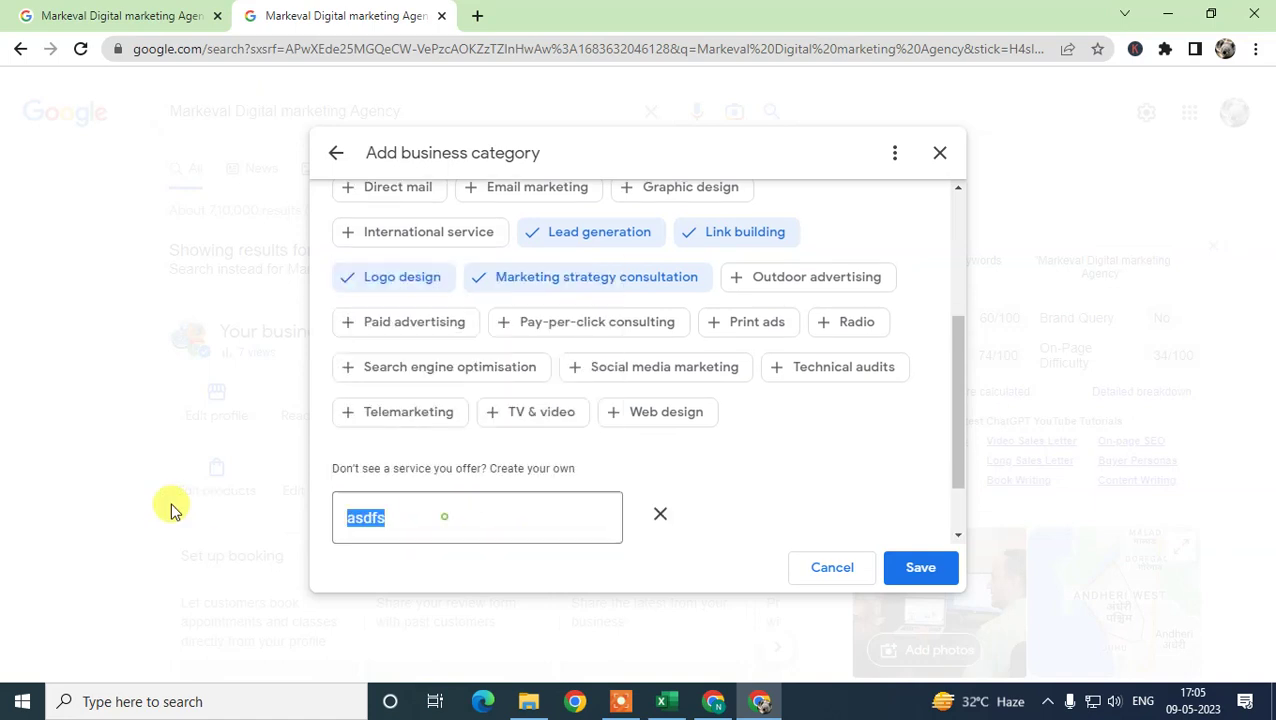
pyautogui.click(659, 516)
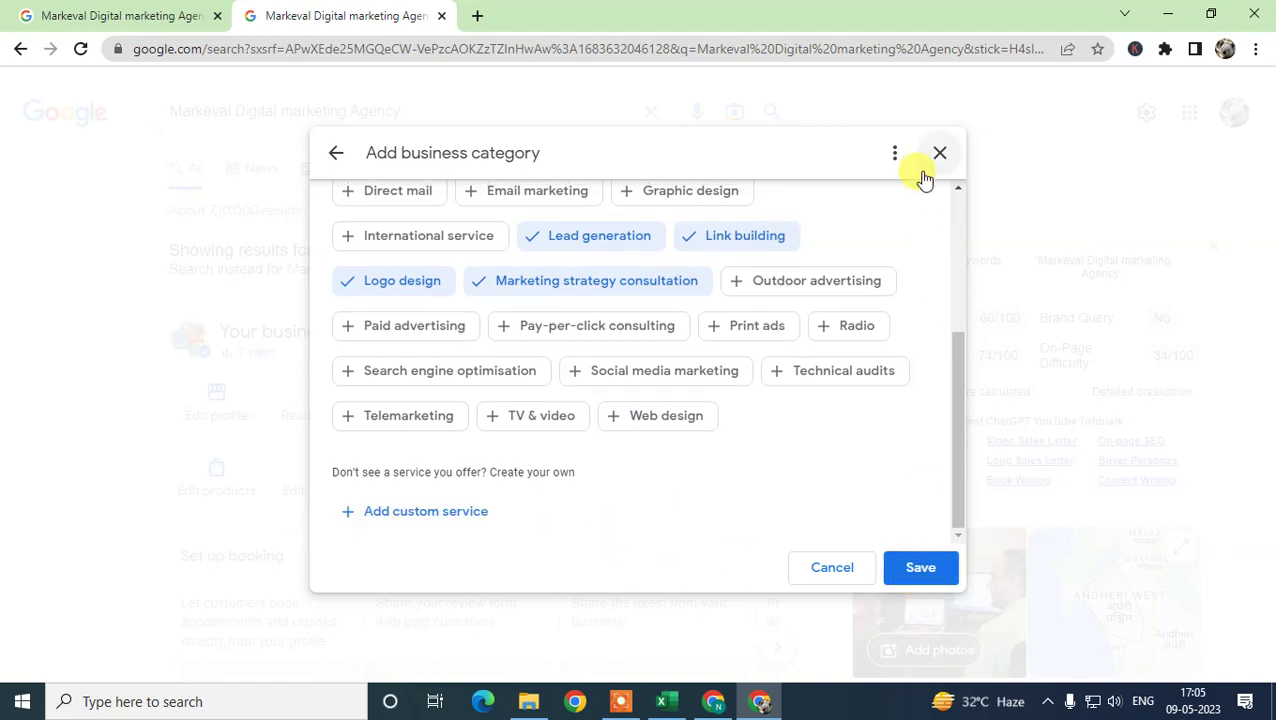
pyautogui.click(340, 155)
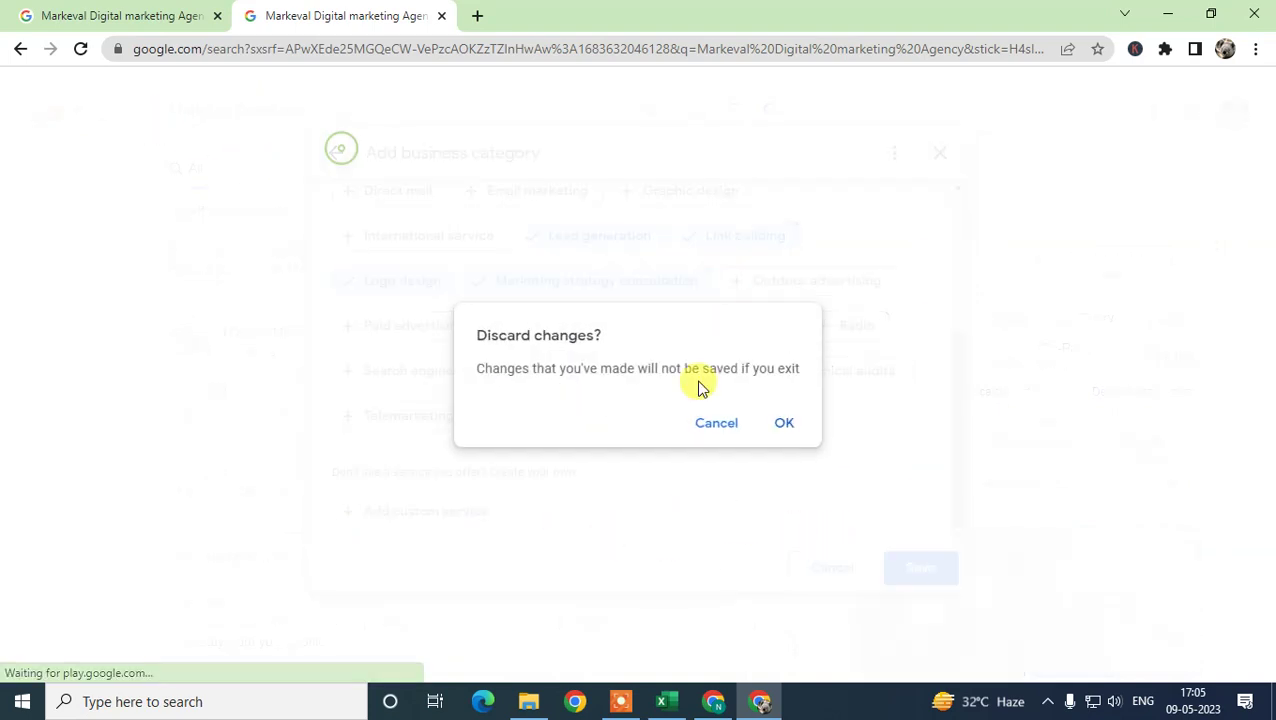
pyautogui.click(776, 424)
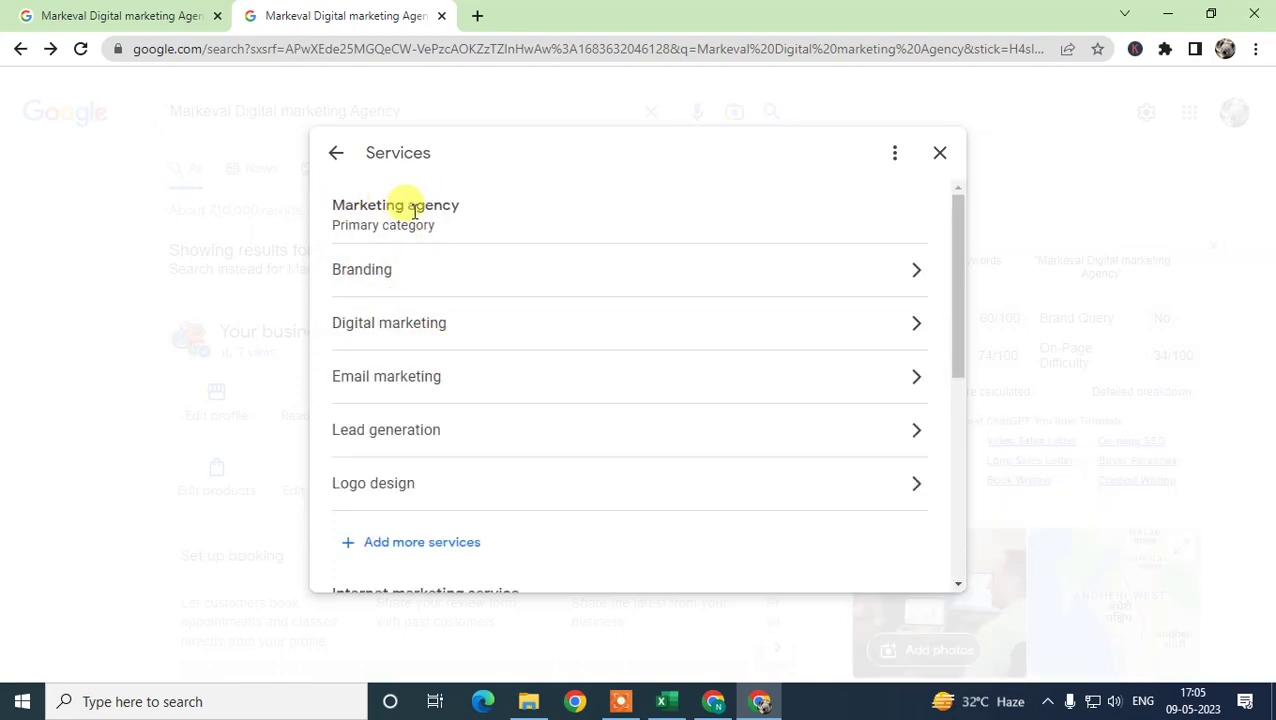
# Step: Open the Branding service's details, check its price and description fields, and return to the business profile without changes
pyautogui.click(909, 275)
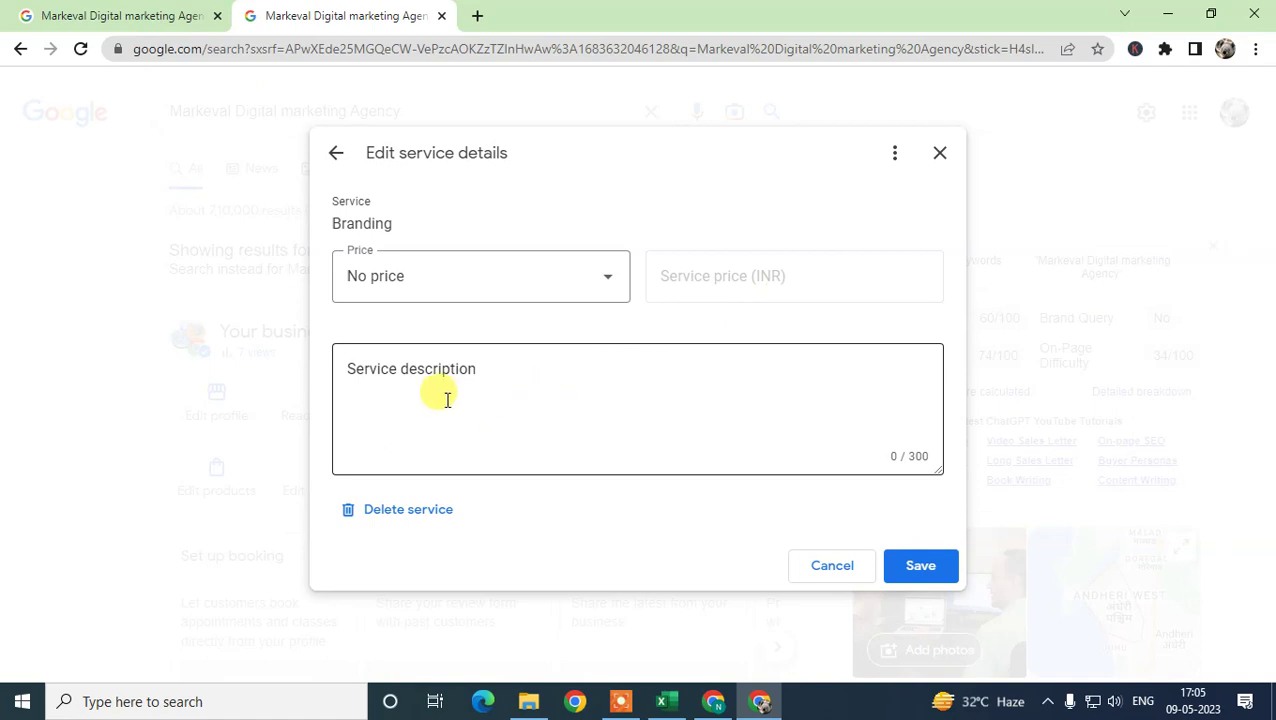
pyautogui.click(420, 373)
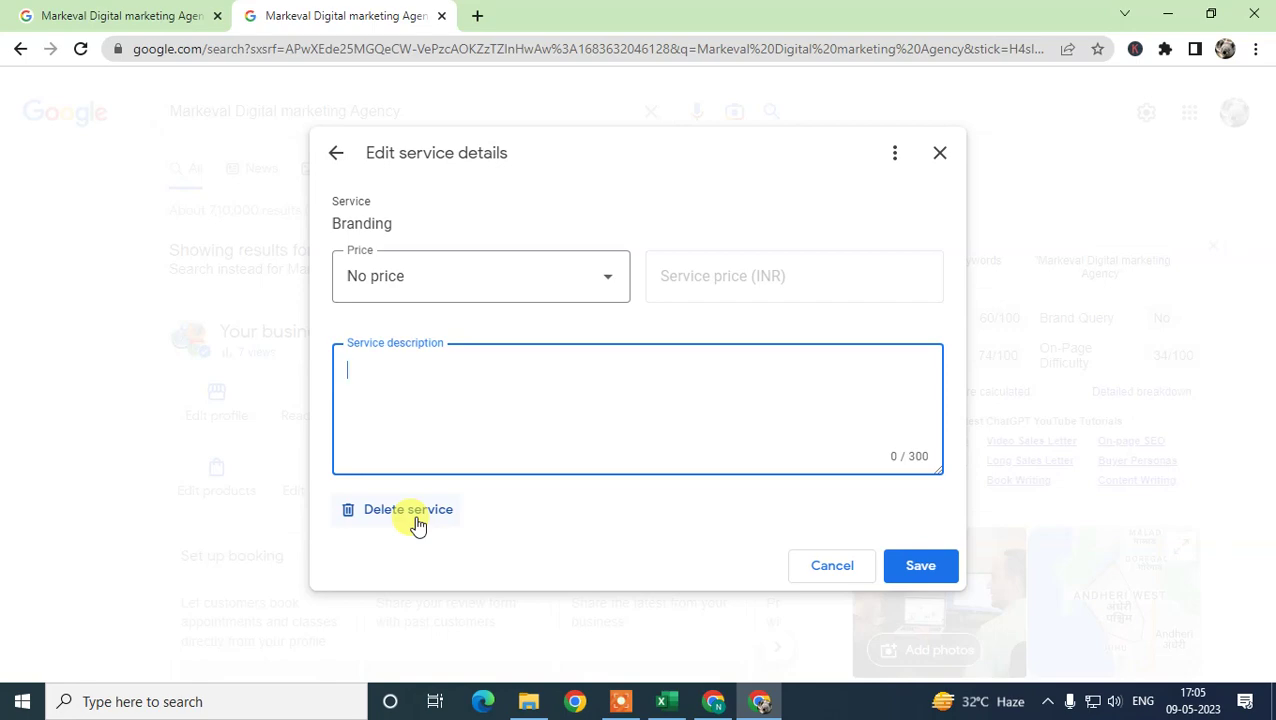
pyautogui.click(334, 155)
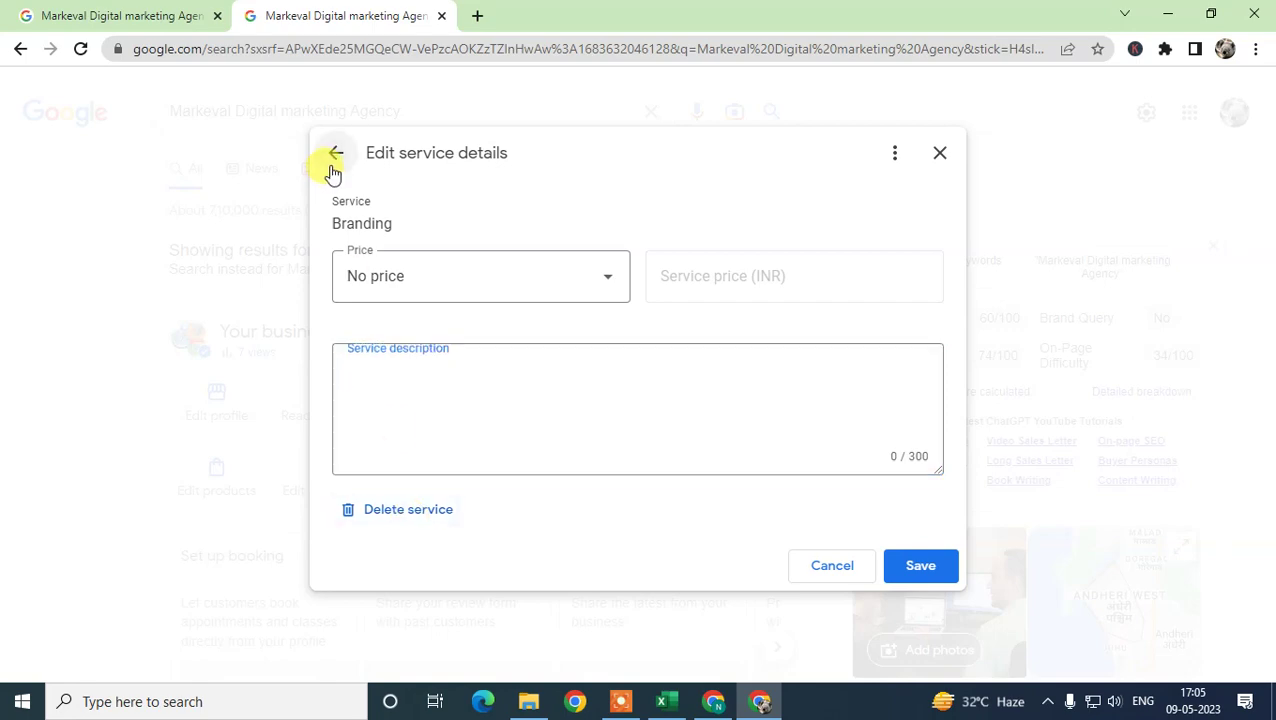
pyautogui.click(336, 158)
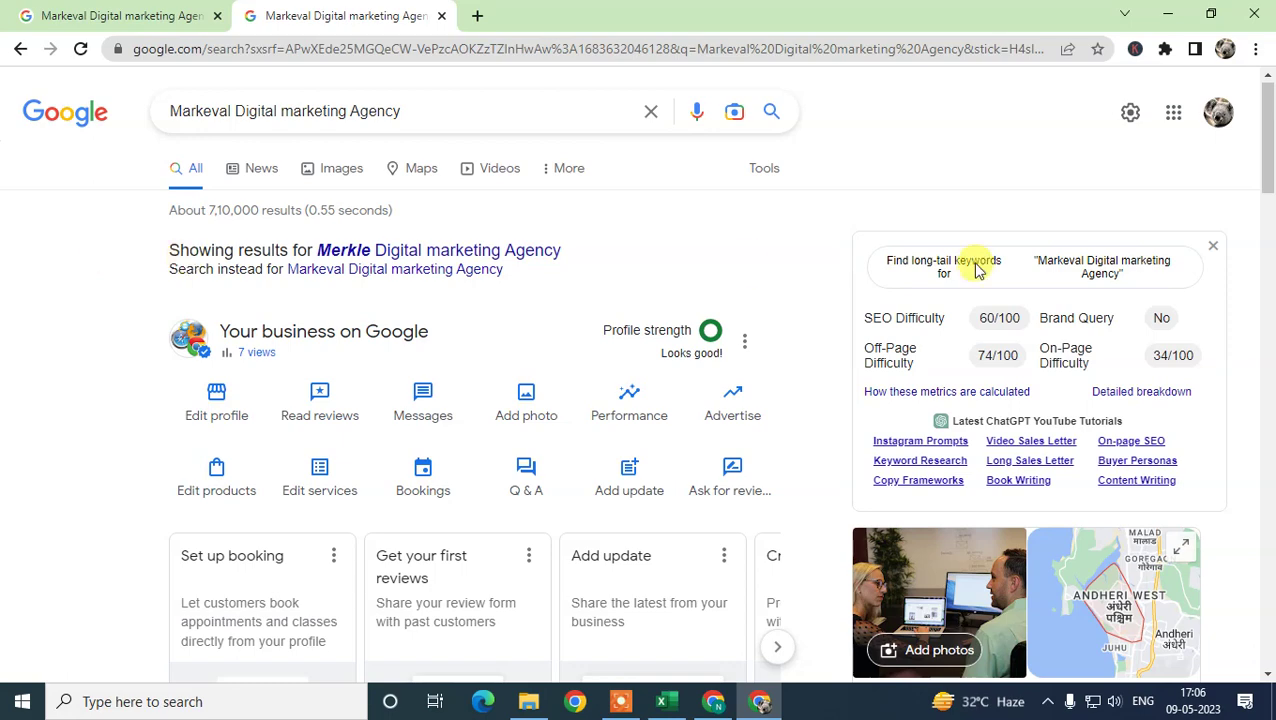
# Step: Open the business profile's information for editing and expand the business category section to review its primary and additional categories
pyautogui.moveTo(1270, 155); pyautogui.dragTo(1270, 154)
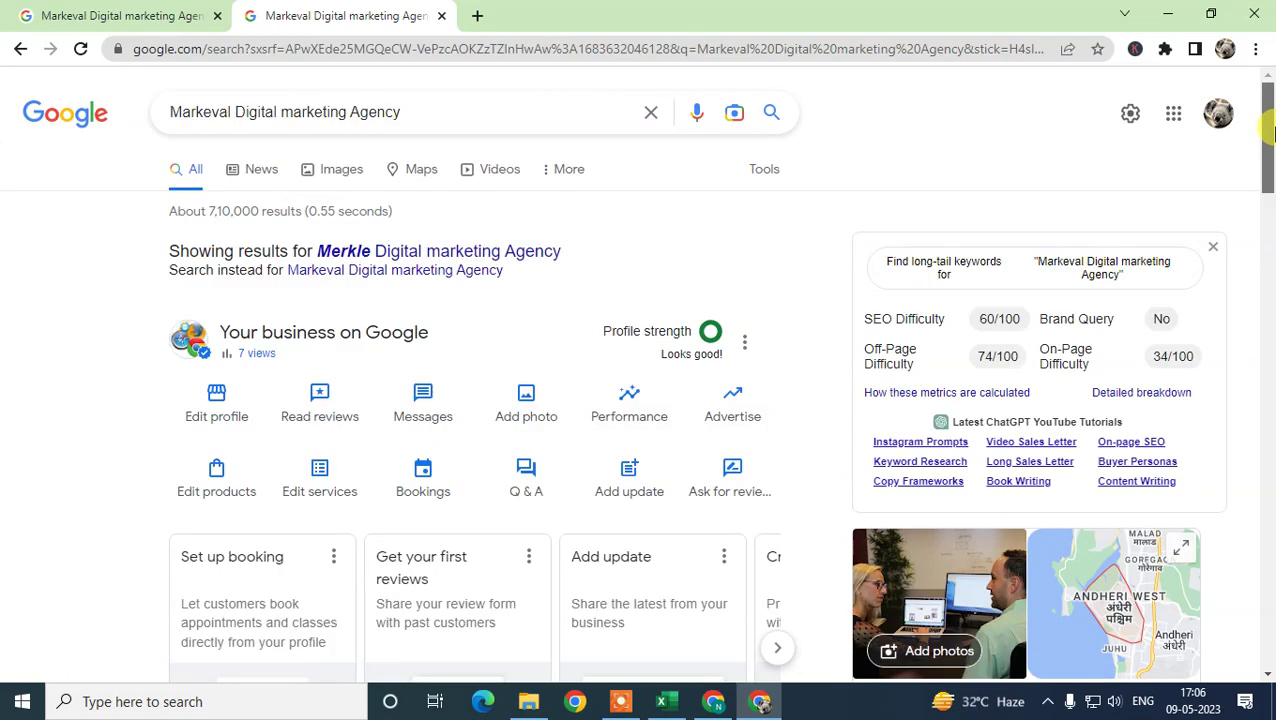
pyautogui.click(237, 416)
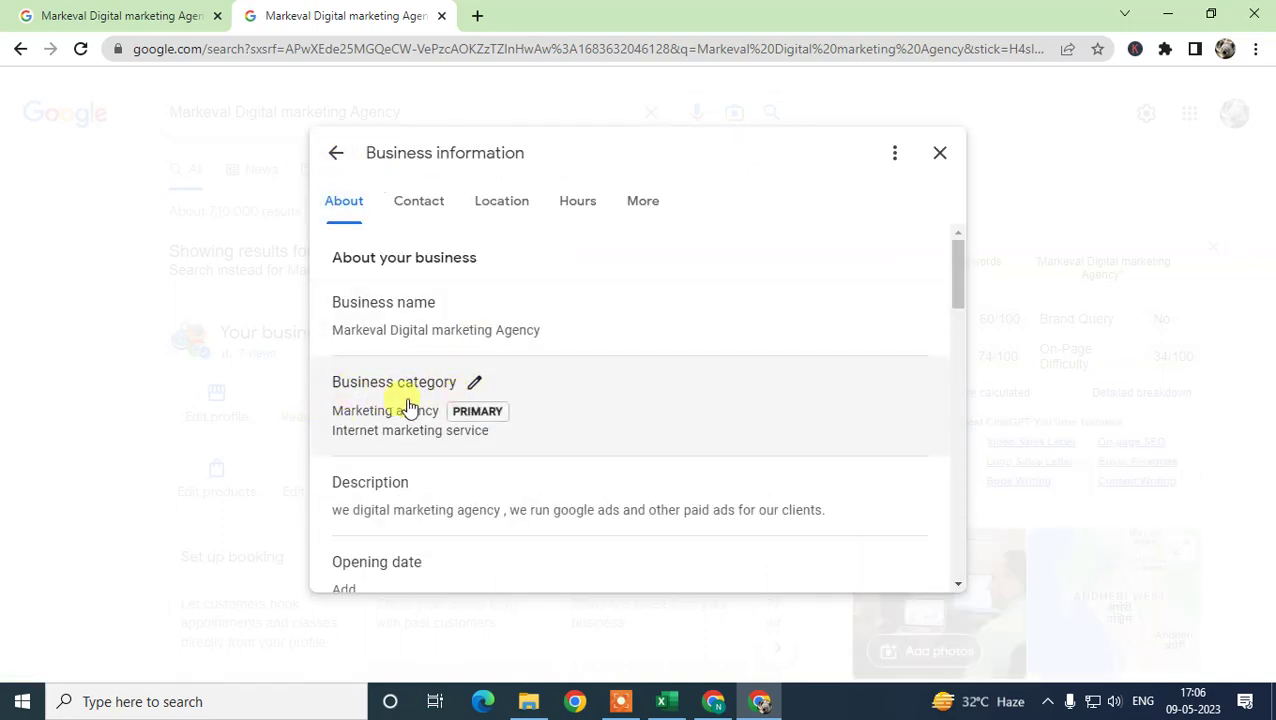
pyautogui.click(477, 383)
pyautogui.scroll(-1, 465, 437)
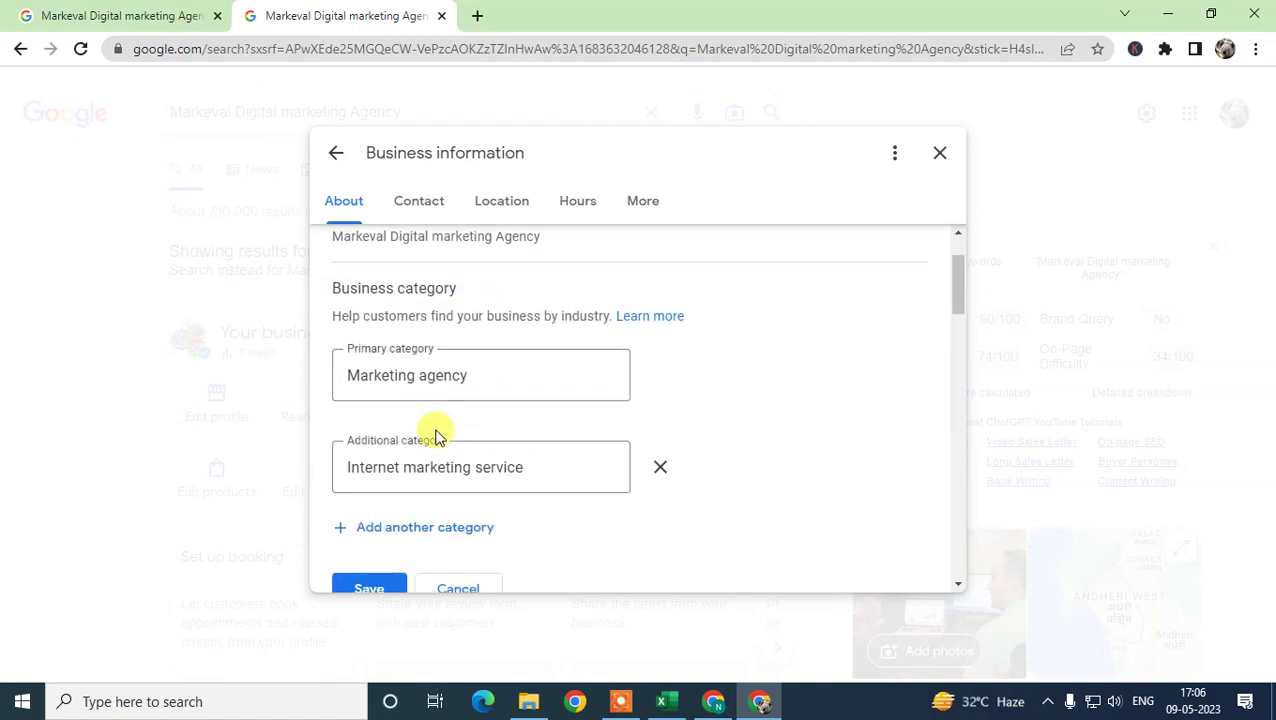
pyautogui.click(424, 380)
pyautogui.click(775, 370)
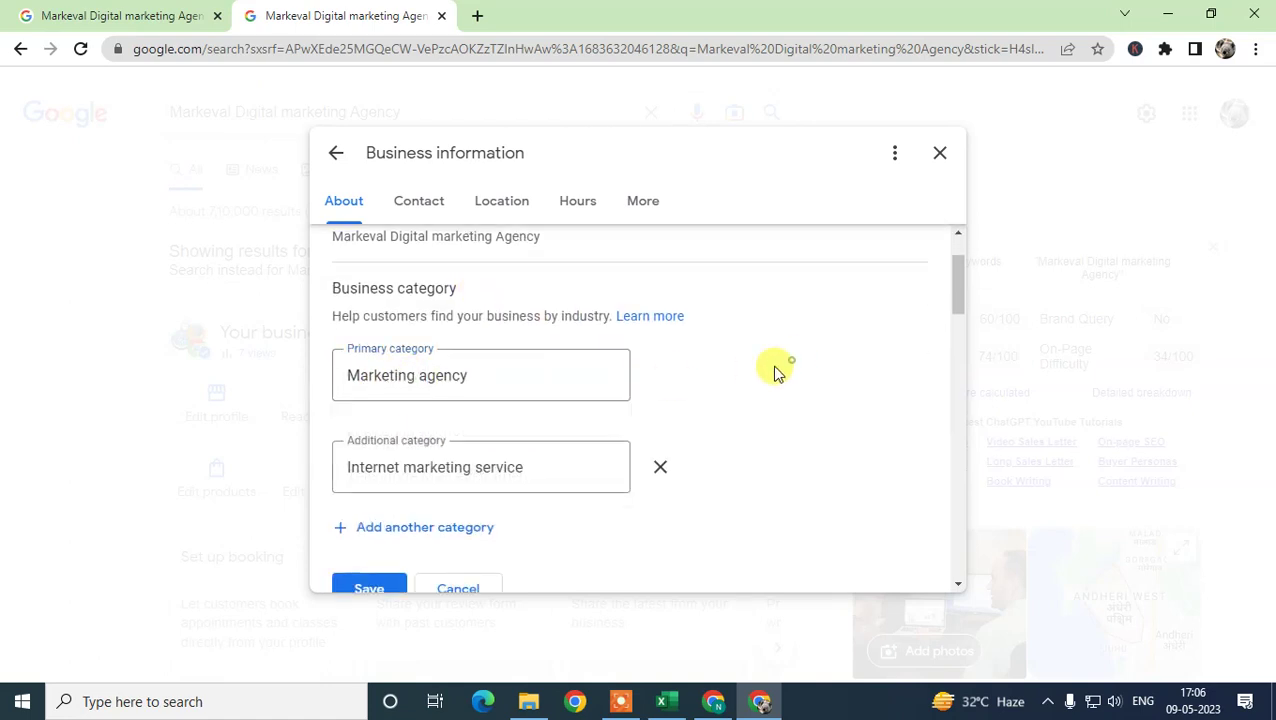
pyautogui.scroll(-2, 521, 470)
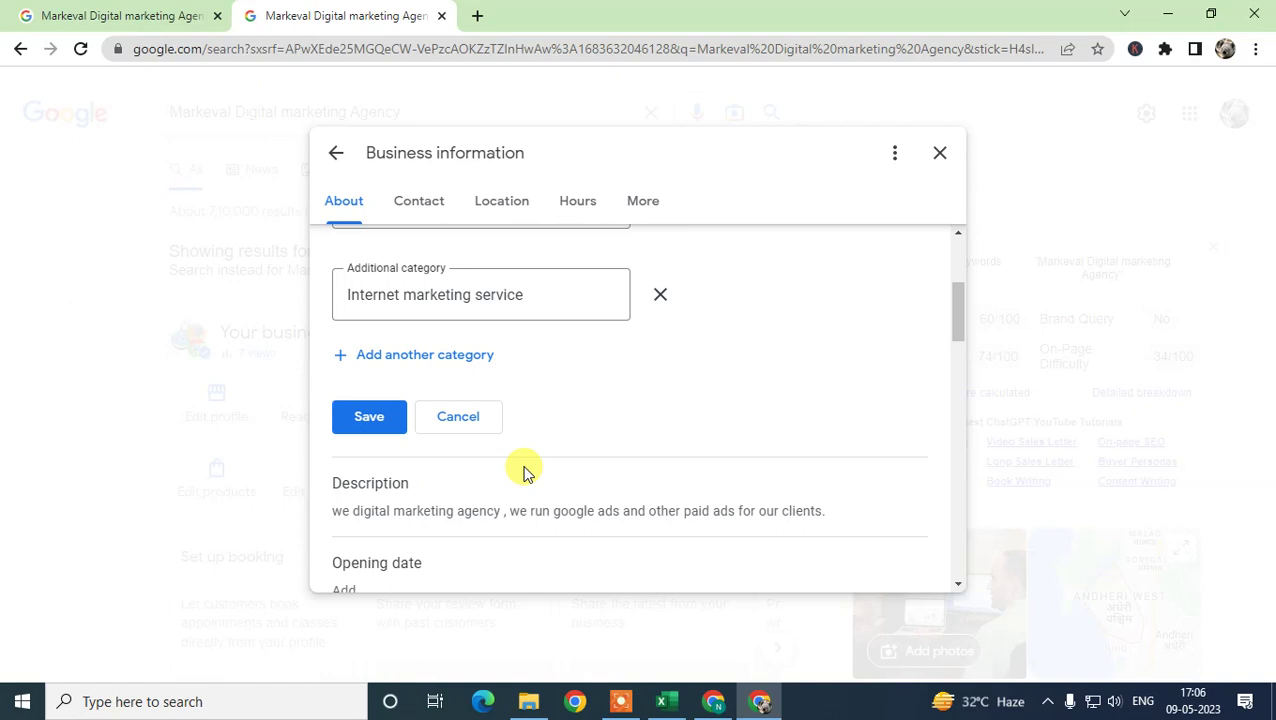
# Step: Try another additional category by entering "asd" and choosing Katsudon restaurant, and remove that category again
pyautogui.click(393, 347)
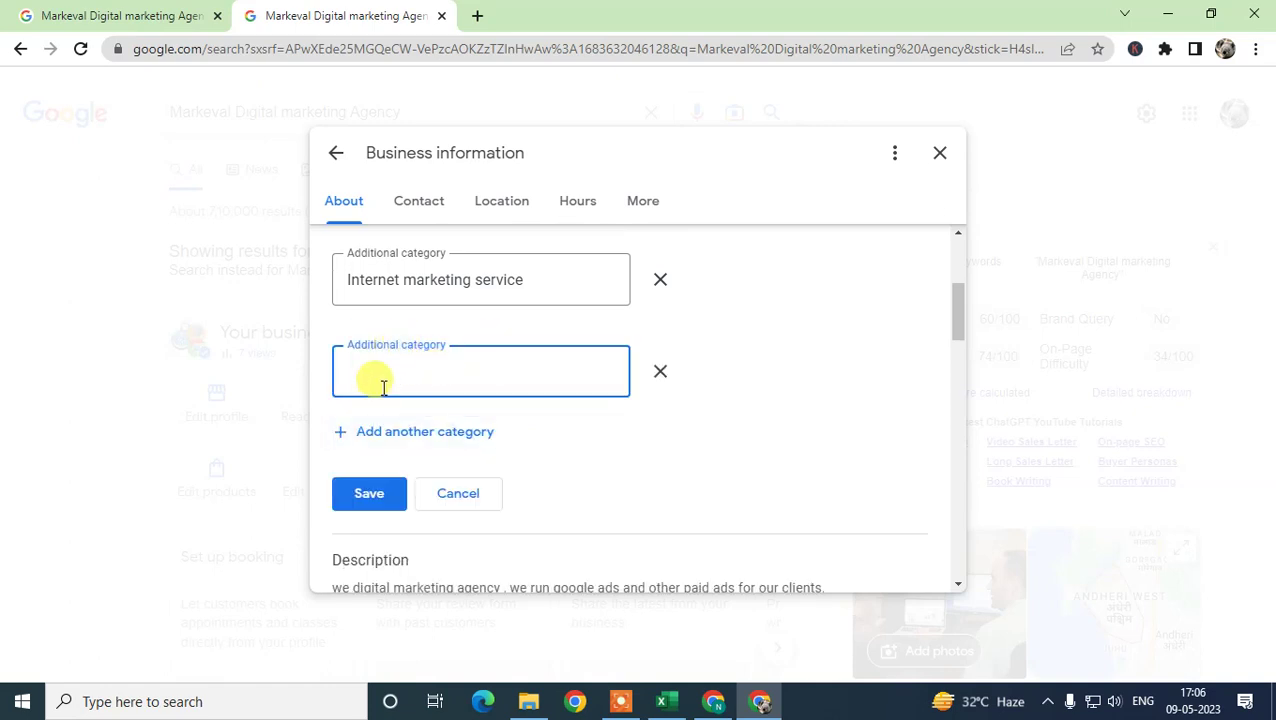
pyautogui.click(434, 371)
pyautogui.write('asd')
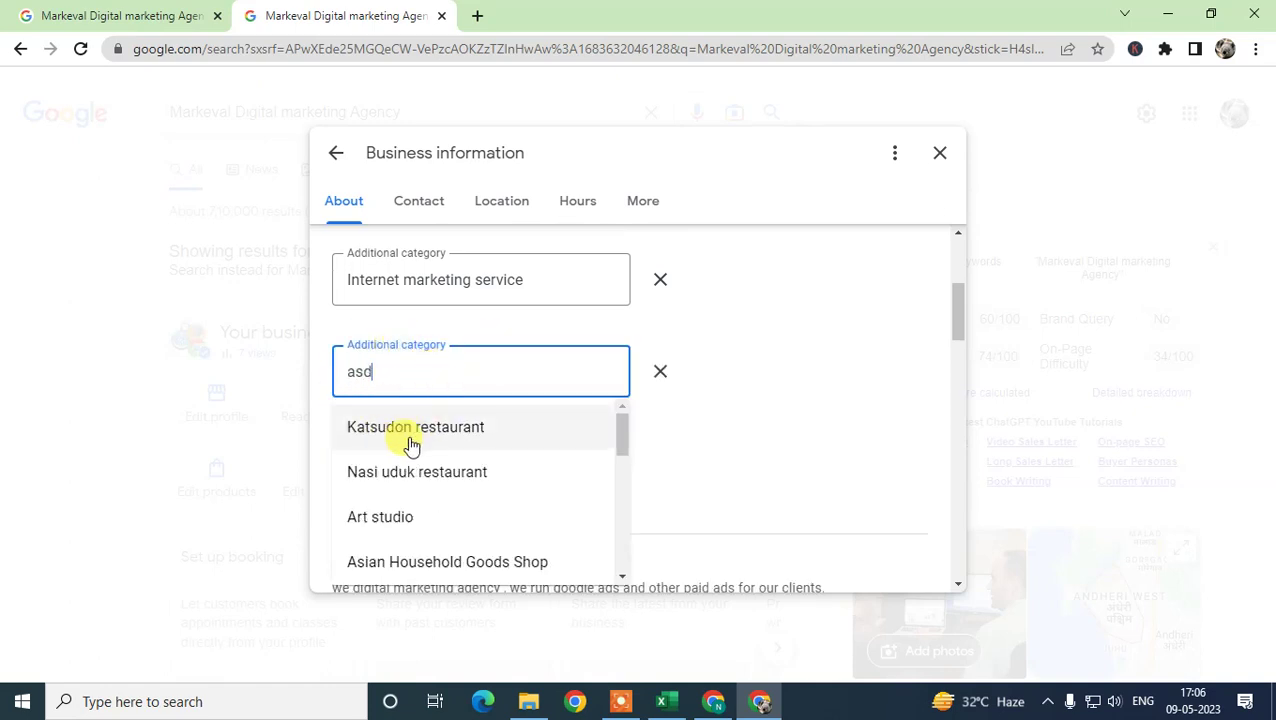
pyautogui.click(431, 428)
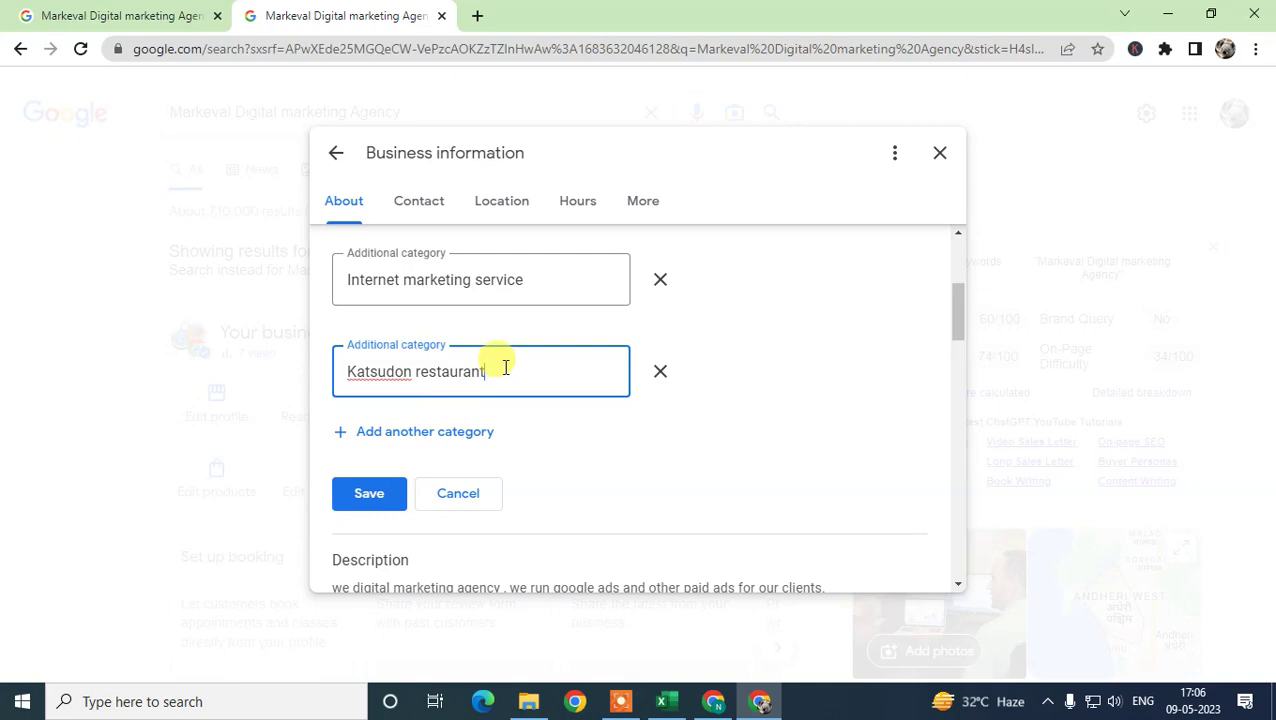
pyautogui.click(660, 376)
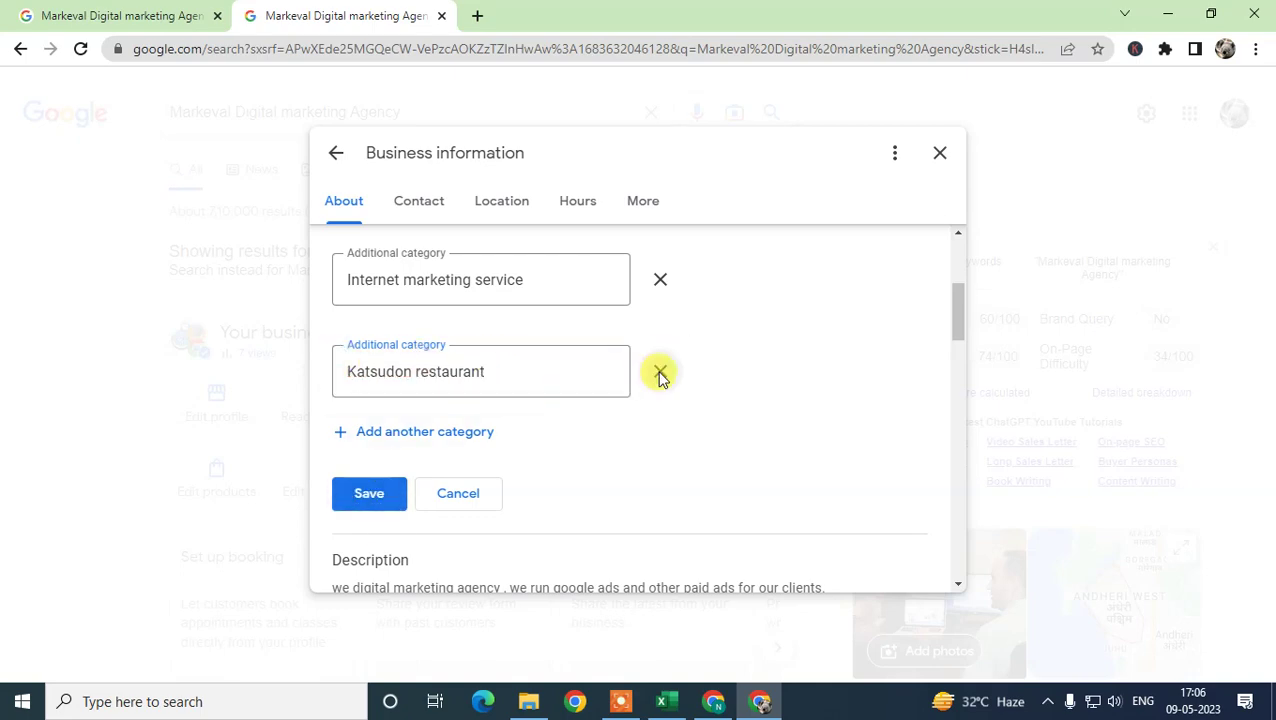